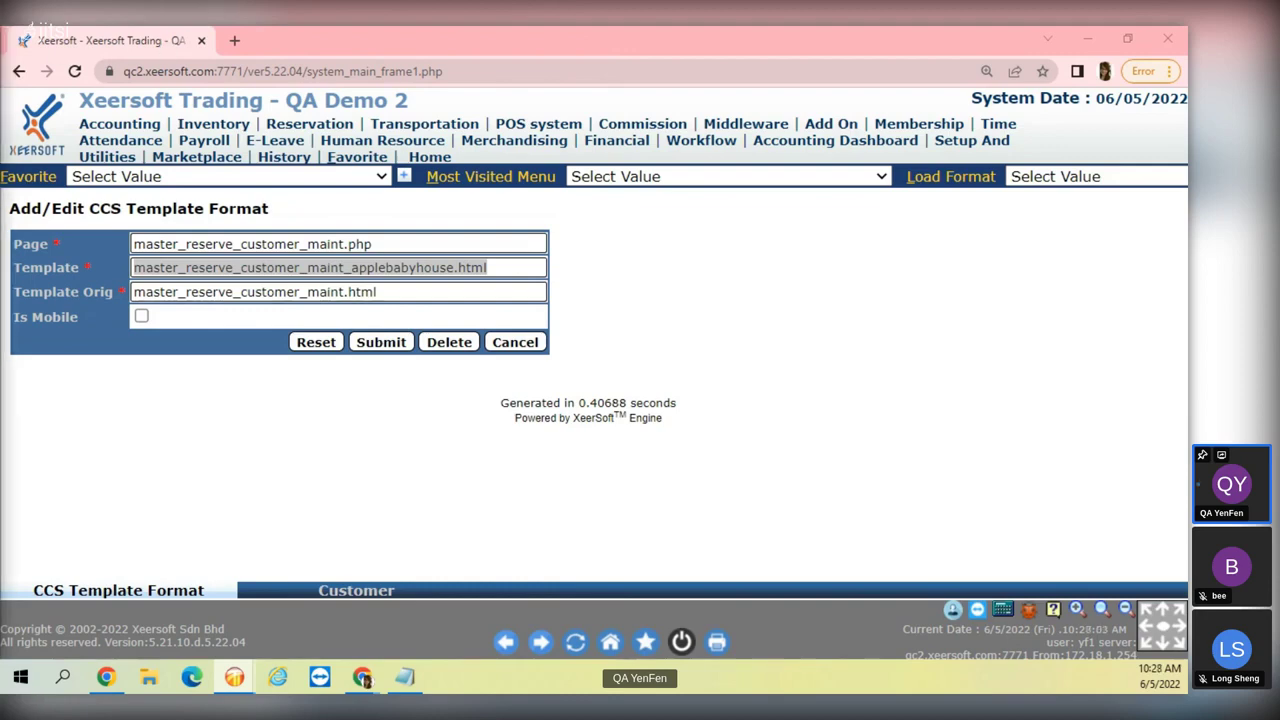
# - Switch to the Quality Center defect and highlight "Membership" and the "1 listbox call Customer Register Channel" wording in its summary
pyautogui.hotkey('alt', 'Tab')
pyautogui.moveTo(200, 20); pyautogui.dragTo(345, 28)
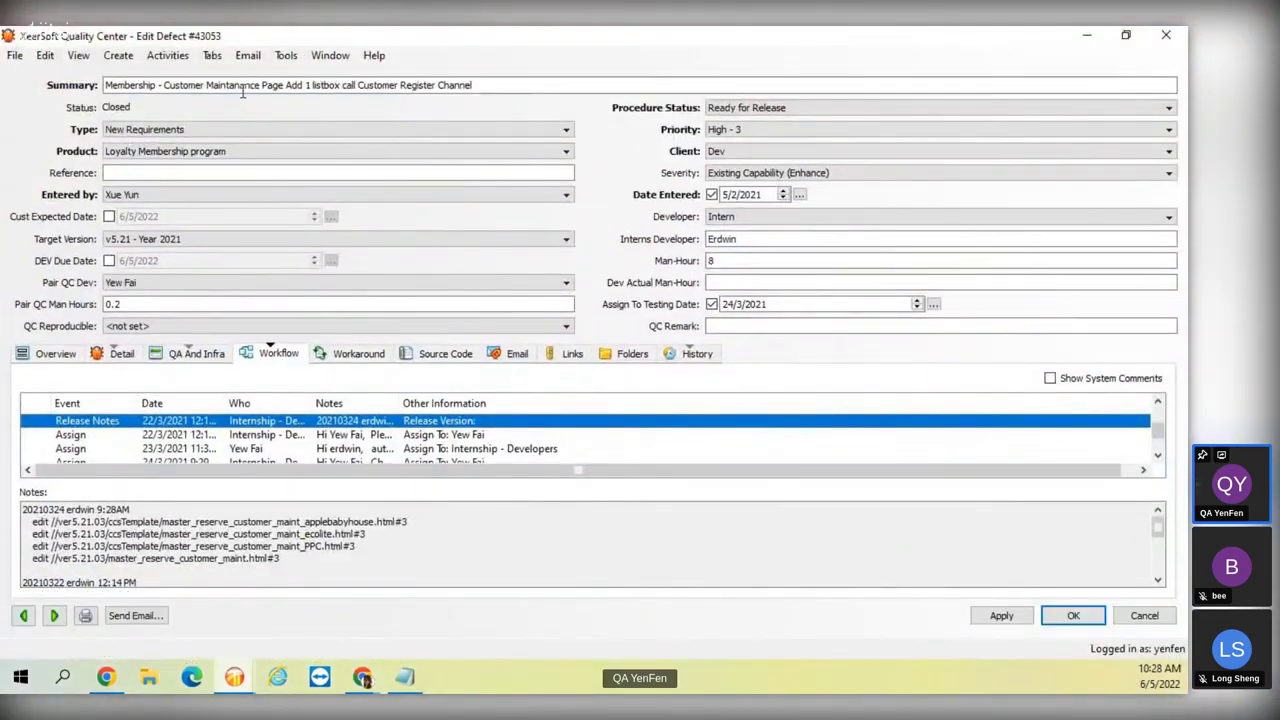
pyautogui.moveTo(157, 85); pyautogui.dragTo(105, 85)
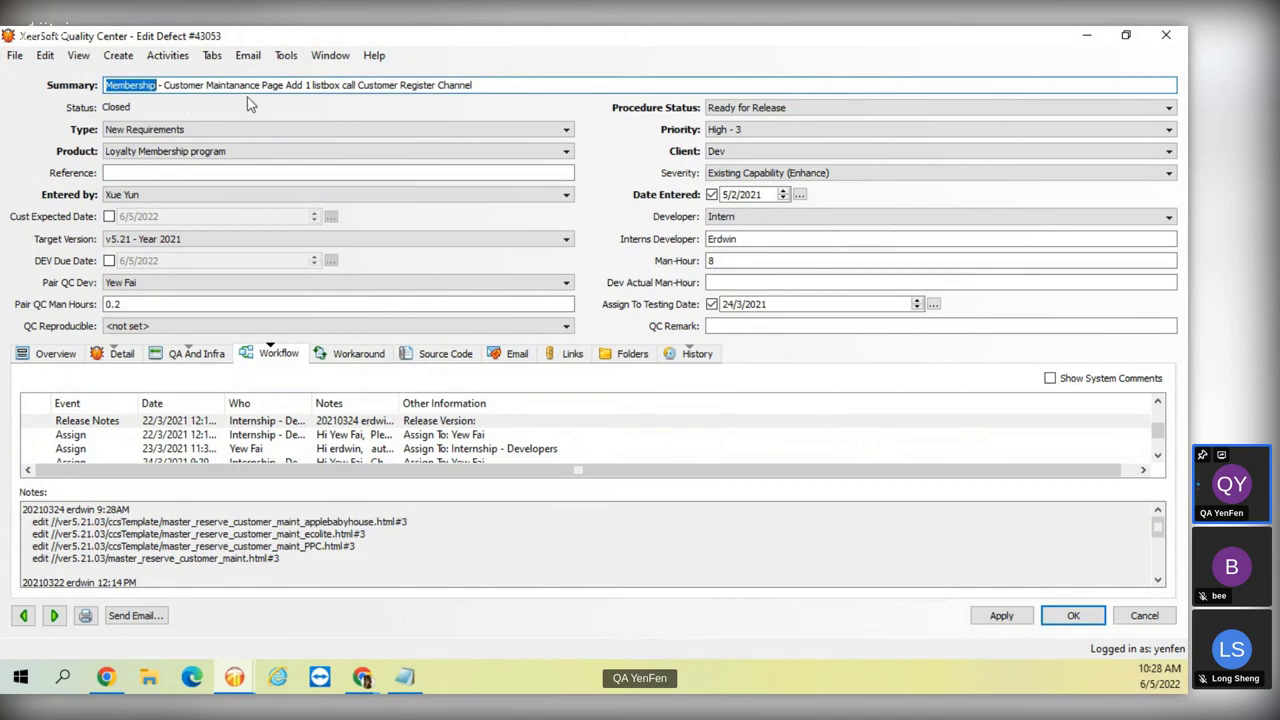
pyautogui.moveTo(296, 85); pyautogui.dragTo(520, 110)
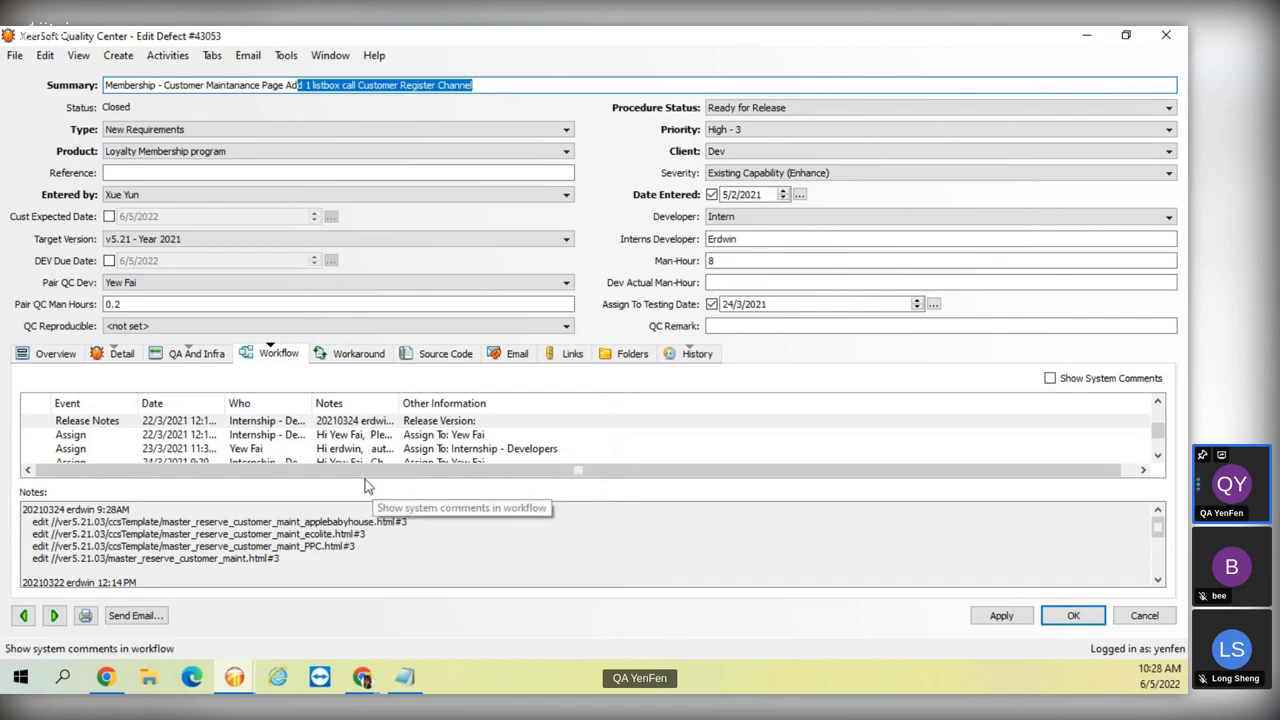
# - Switch to the Xeersoft page in Chrome and examine the General fields of the Add/Edit Customer form
pyautogui.click(362, 677)
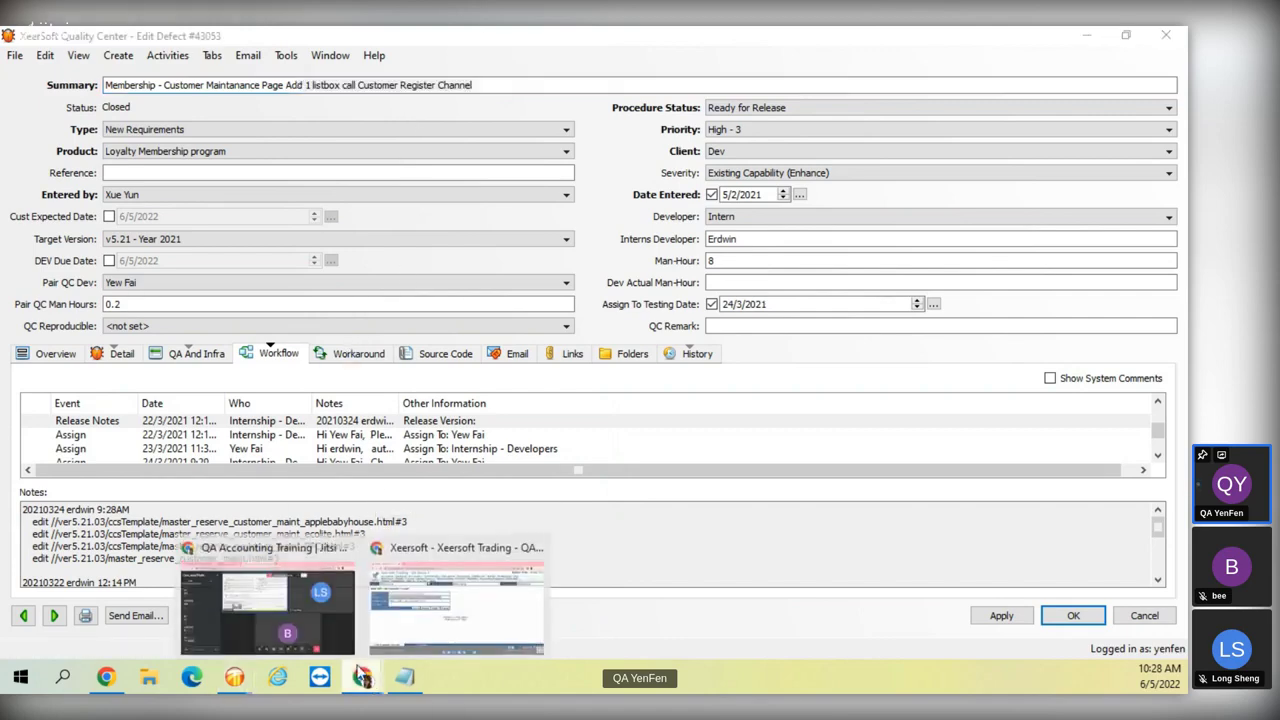
pyautogui.click(460, 625)
pyautogui.click(360, 592)
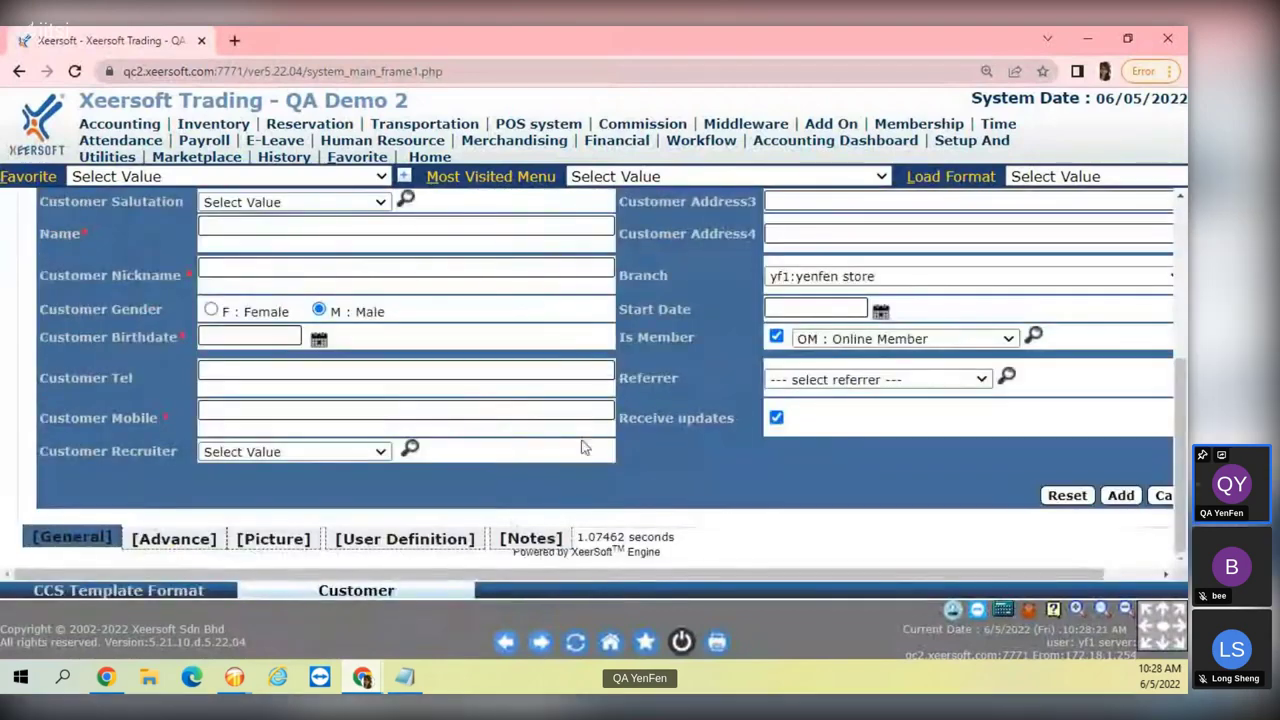
pyautogui.scroll(3, 311, 502)
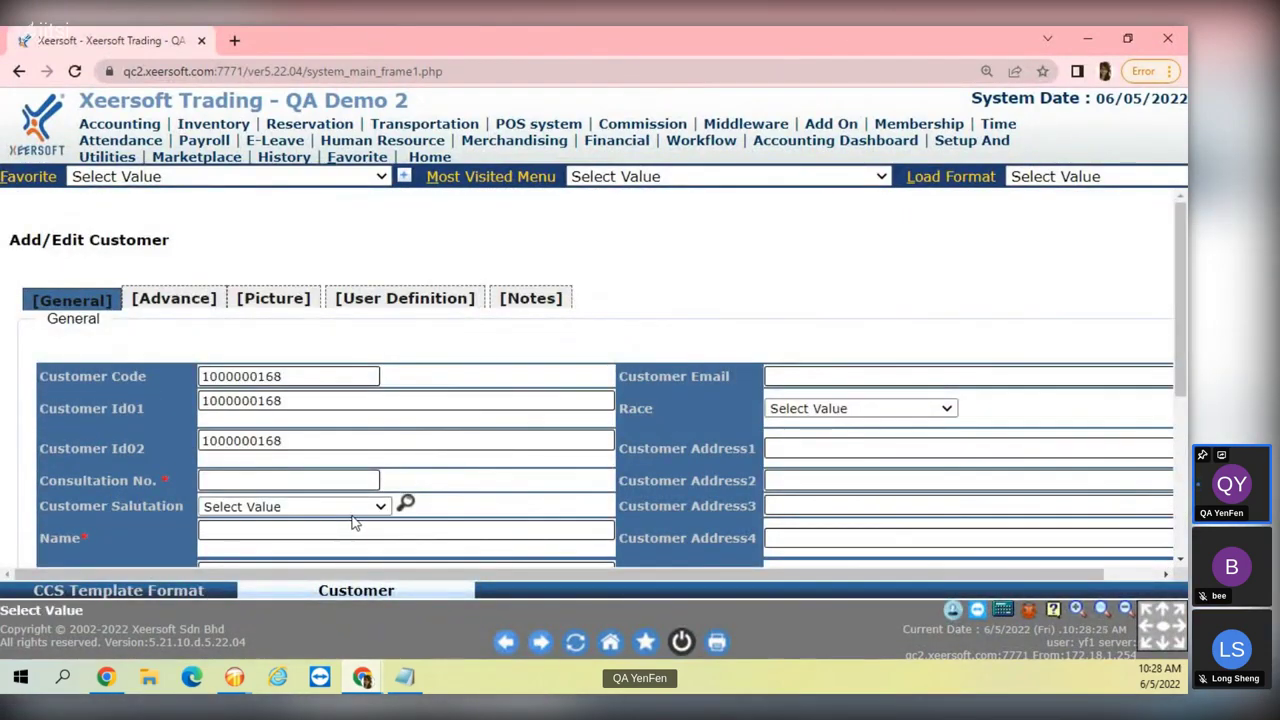
# - Return to the Quality Center defect and highlight the module name "Membership" in the summary
pyautogui.click(235, 678)
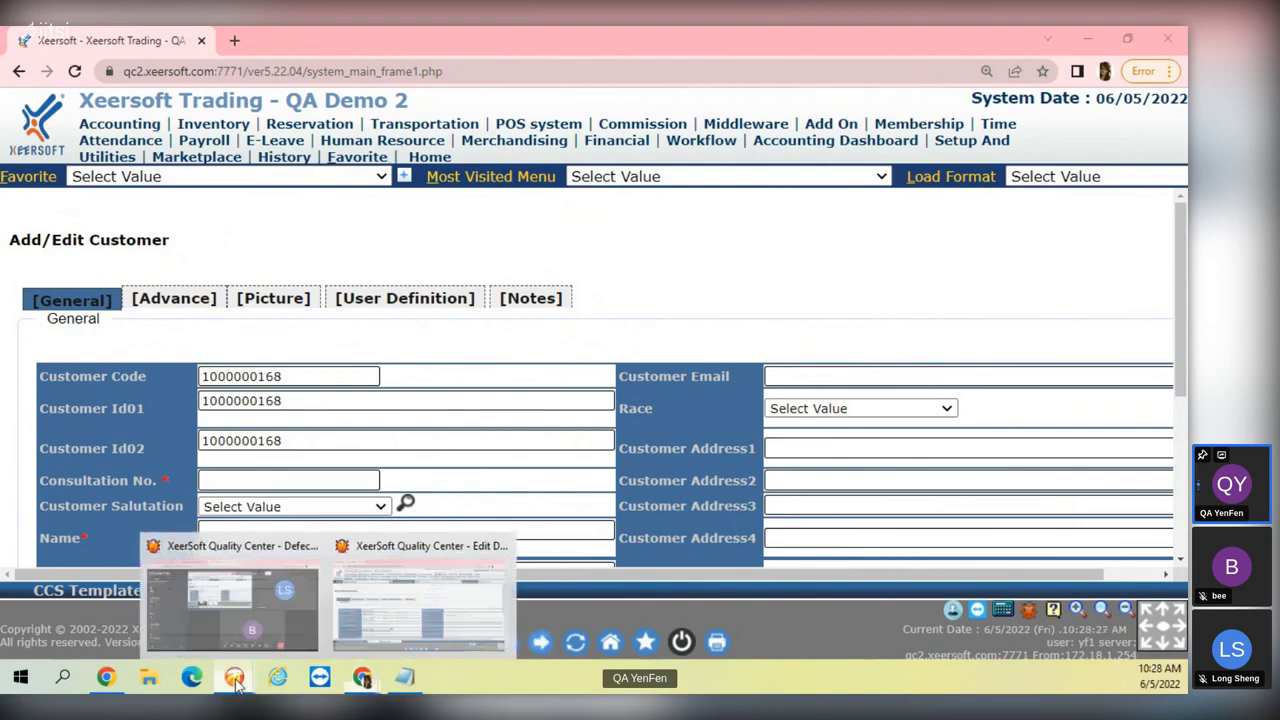
pyautogui.click(383, 604)
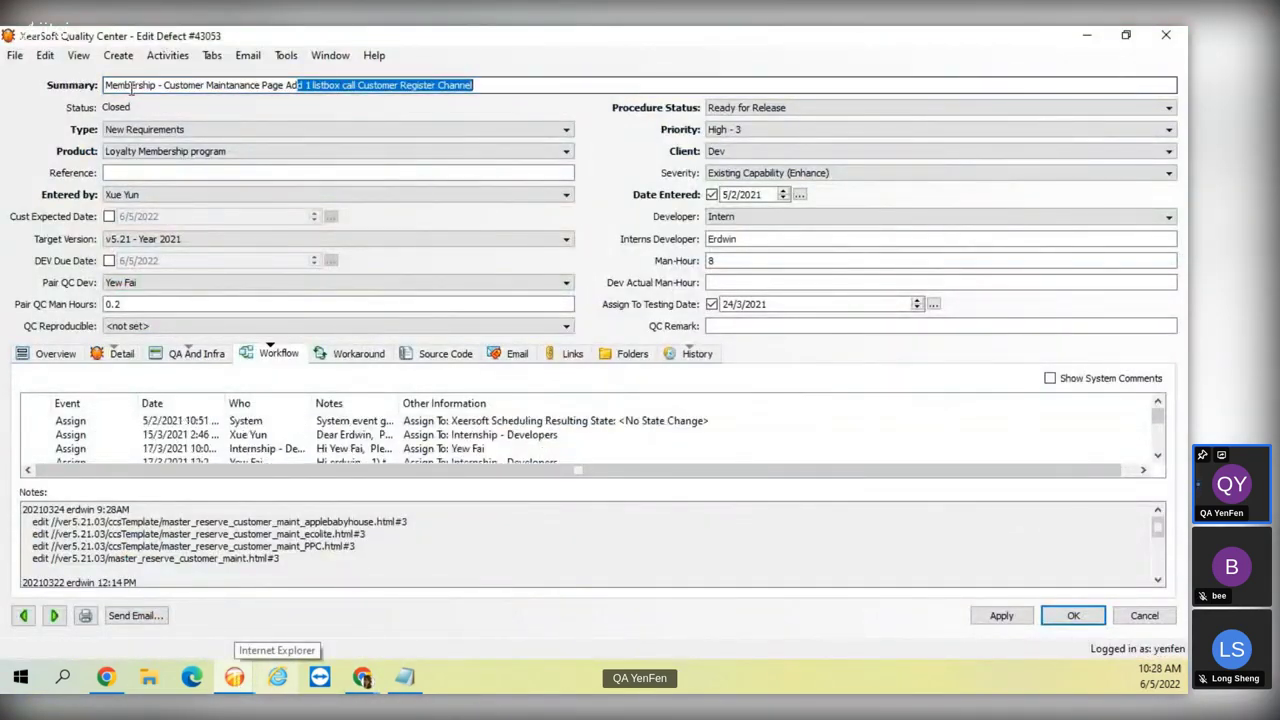
pyautogui.click(130, 87)
pyautogui.doubleClick(130, 87)
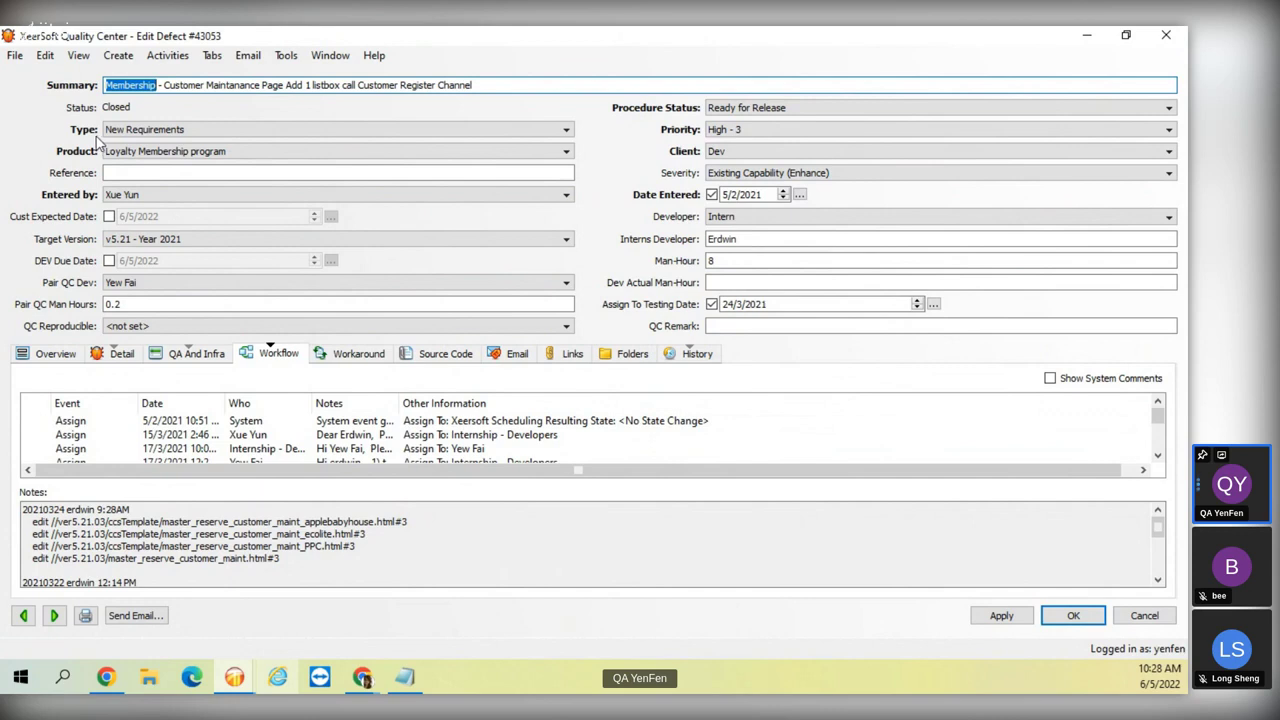
# - Review the available defect types and products, keeping New Requirements as the type and Loyalty Membership program as the product
pyautogui.click(154, 136)
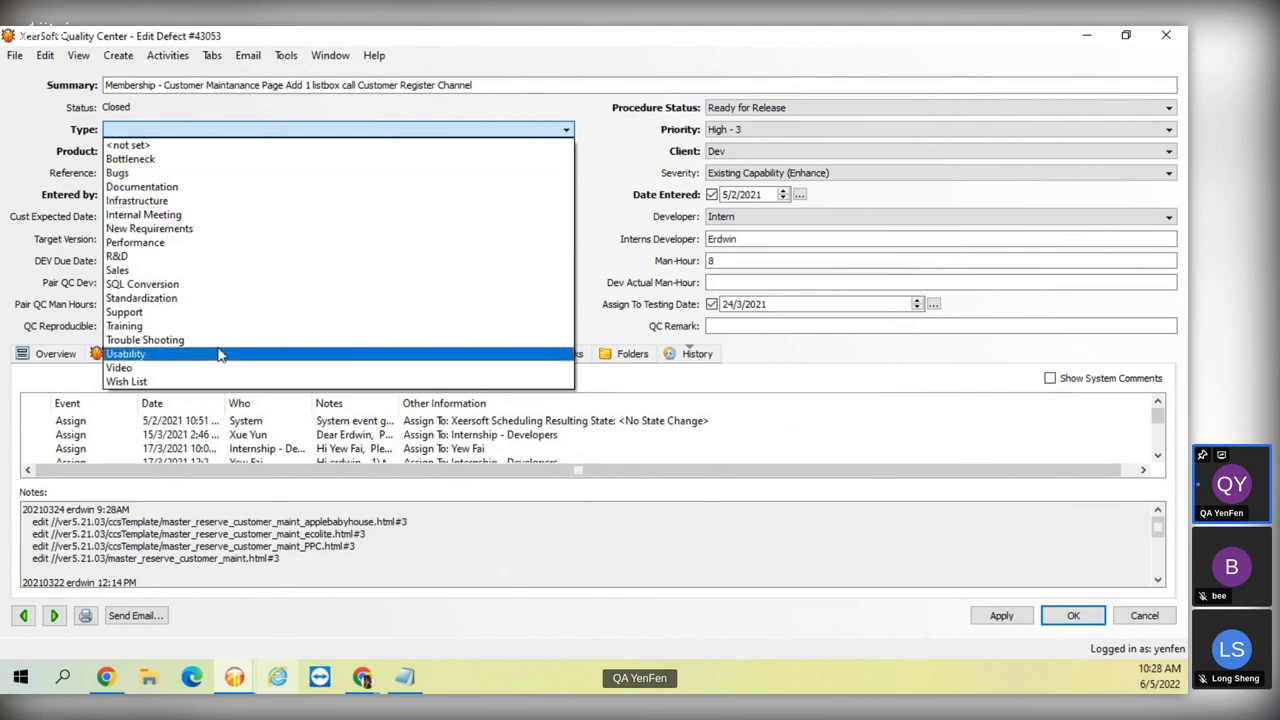
pyautogui.press('r')
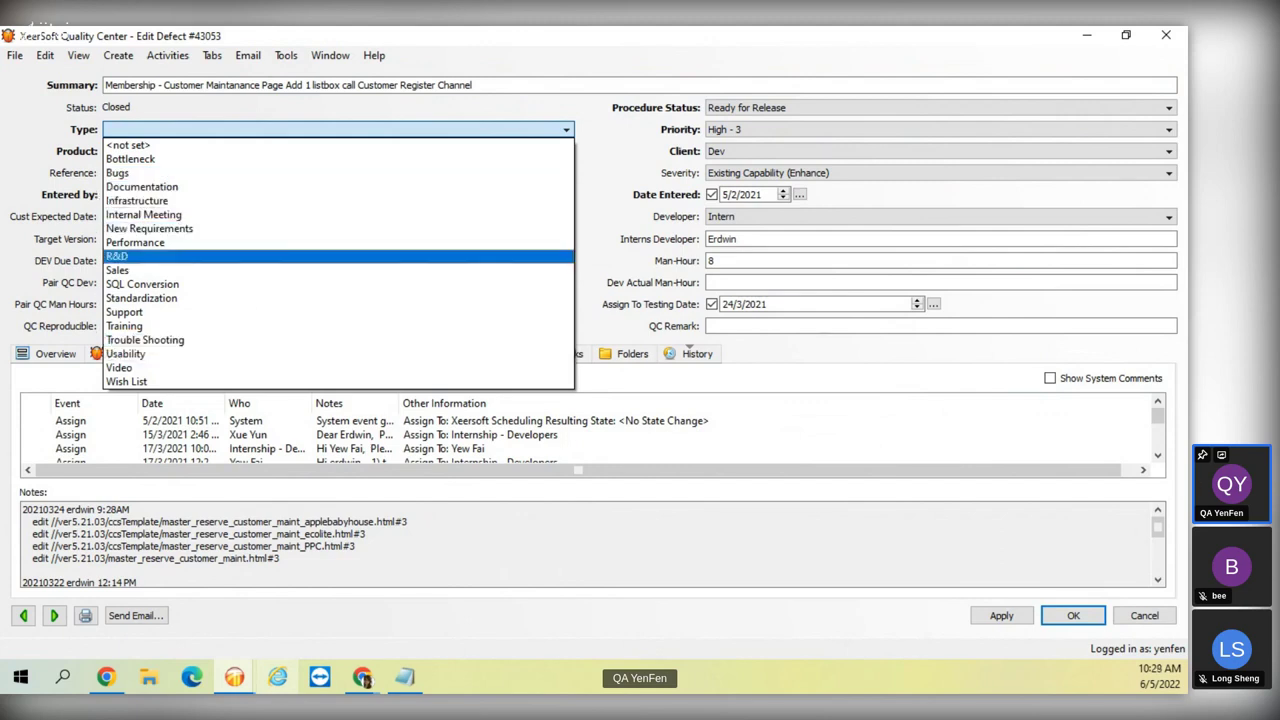
pyautogui.press('n')
pyautogui.press('Return')
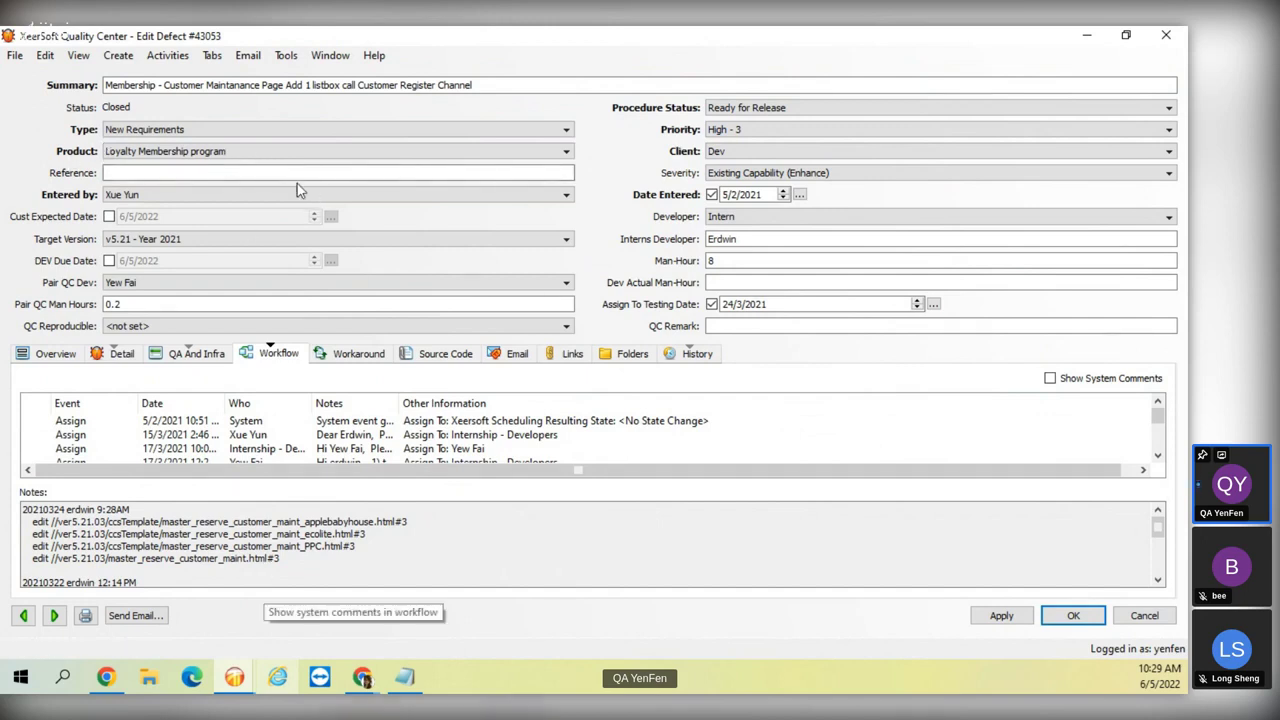
pyautogui.click(266, 153)
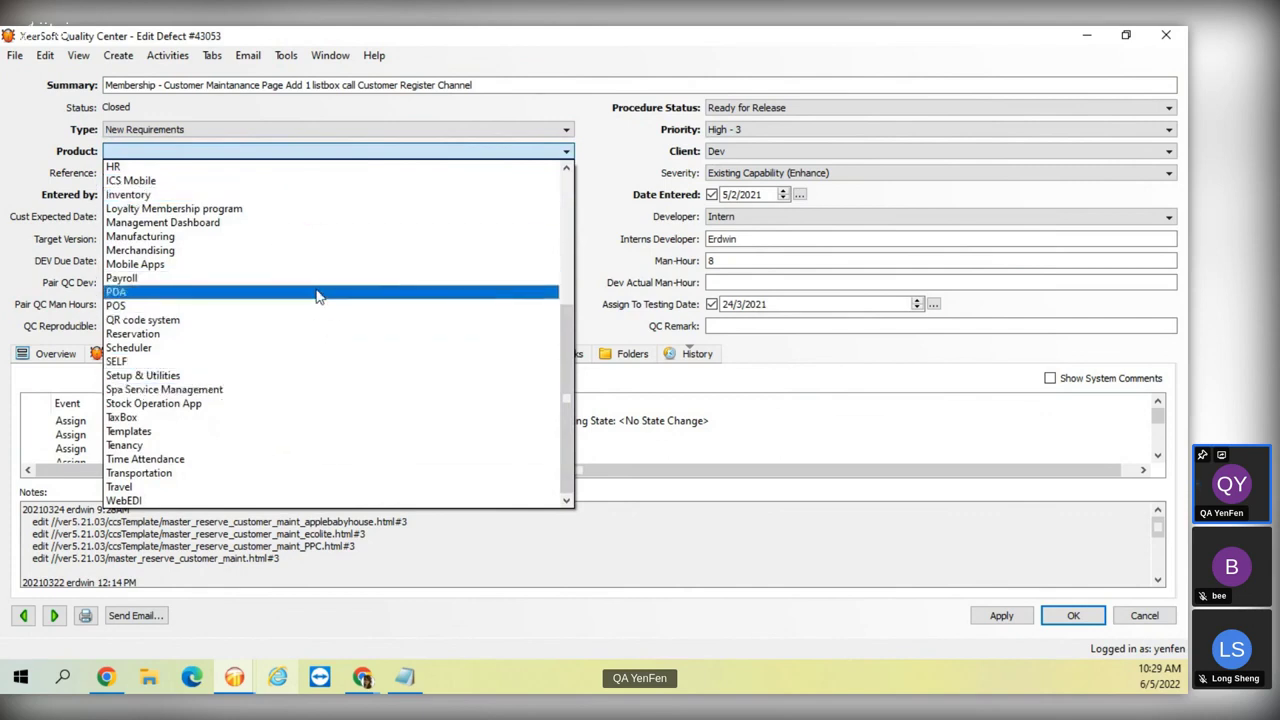
pyautogui.click(68, 145)
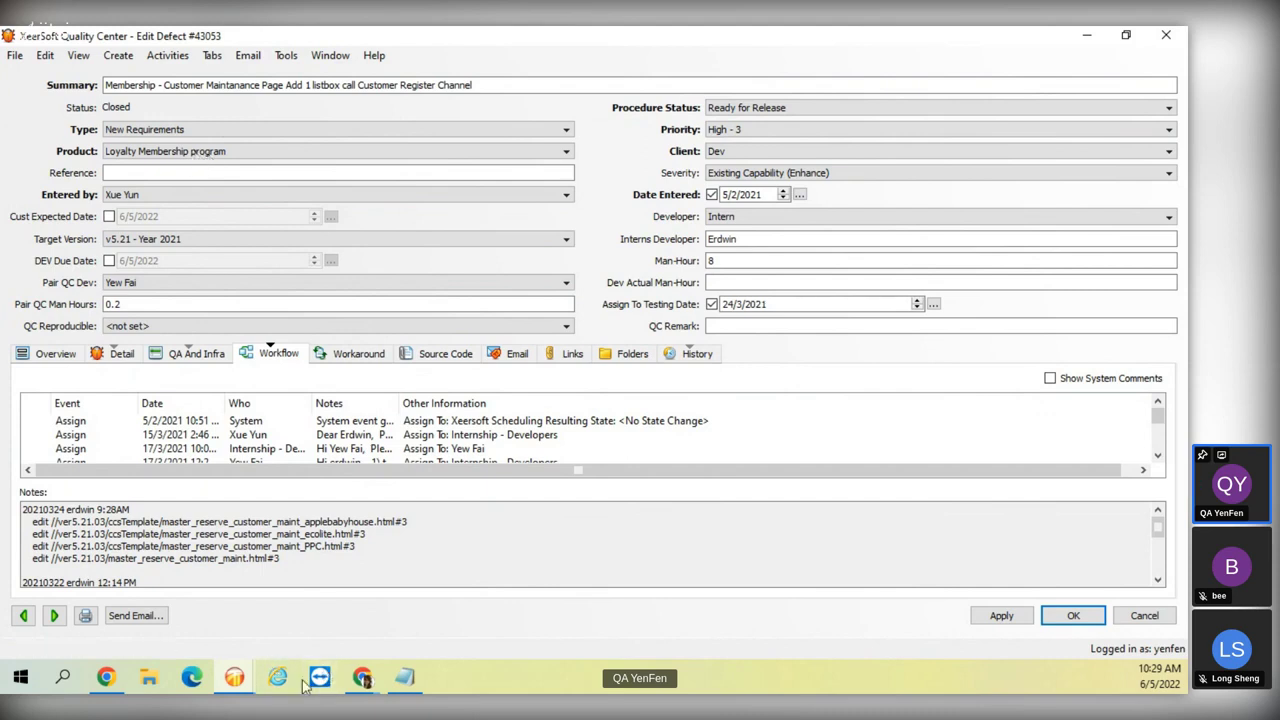
# - Switch to the Xeersoft page in Chrome and open the Membership module's function overview
pyautogui.moveTo(362, 677)
pyautogui.click(437, 617)
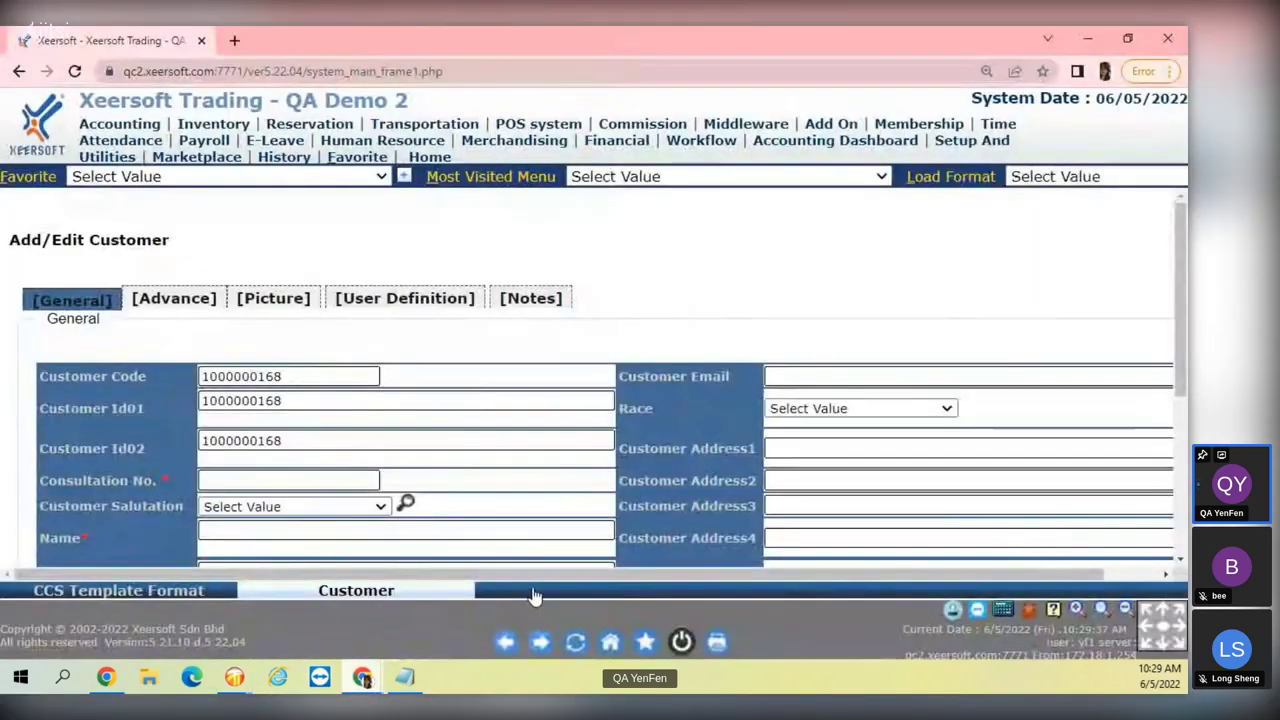
pyautogui.click(910, 124)
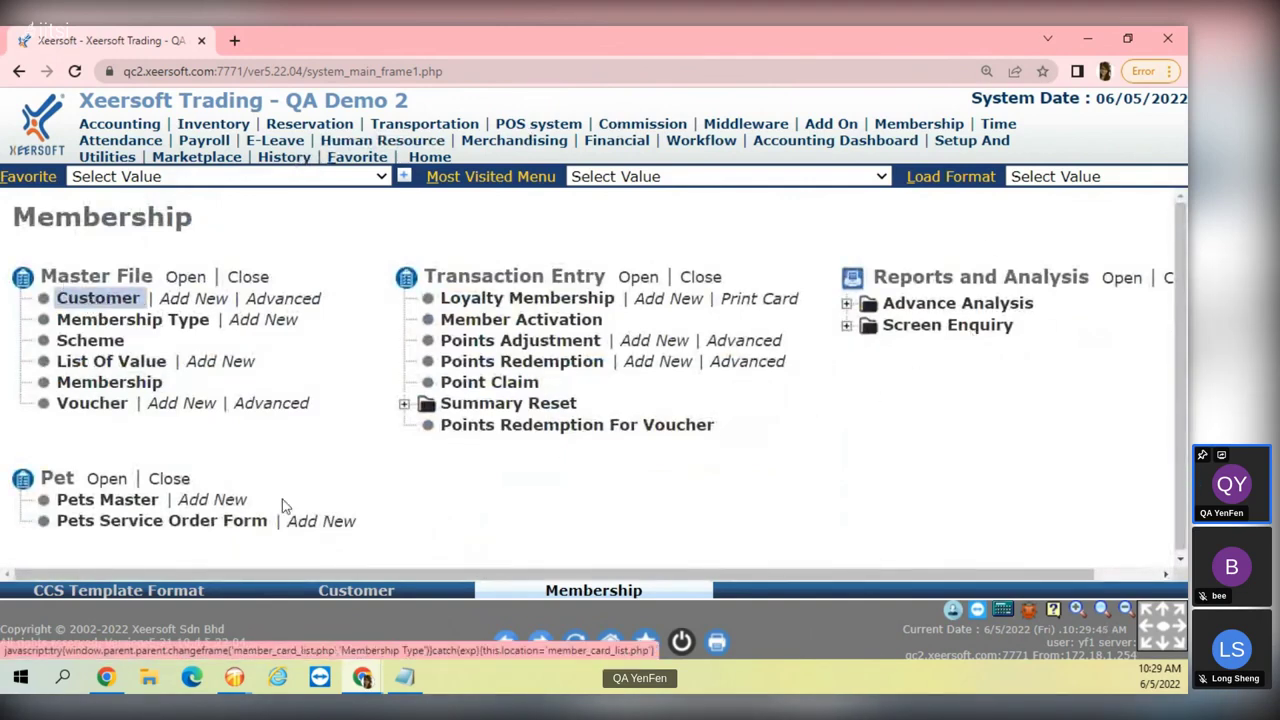
# - Return to the Quality Center defect and review its description, attachments, QA and infrastructure section, and workflow history
pyautogui.click(362, 679)
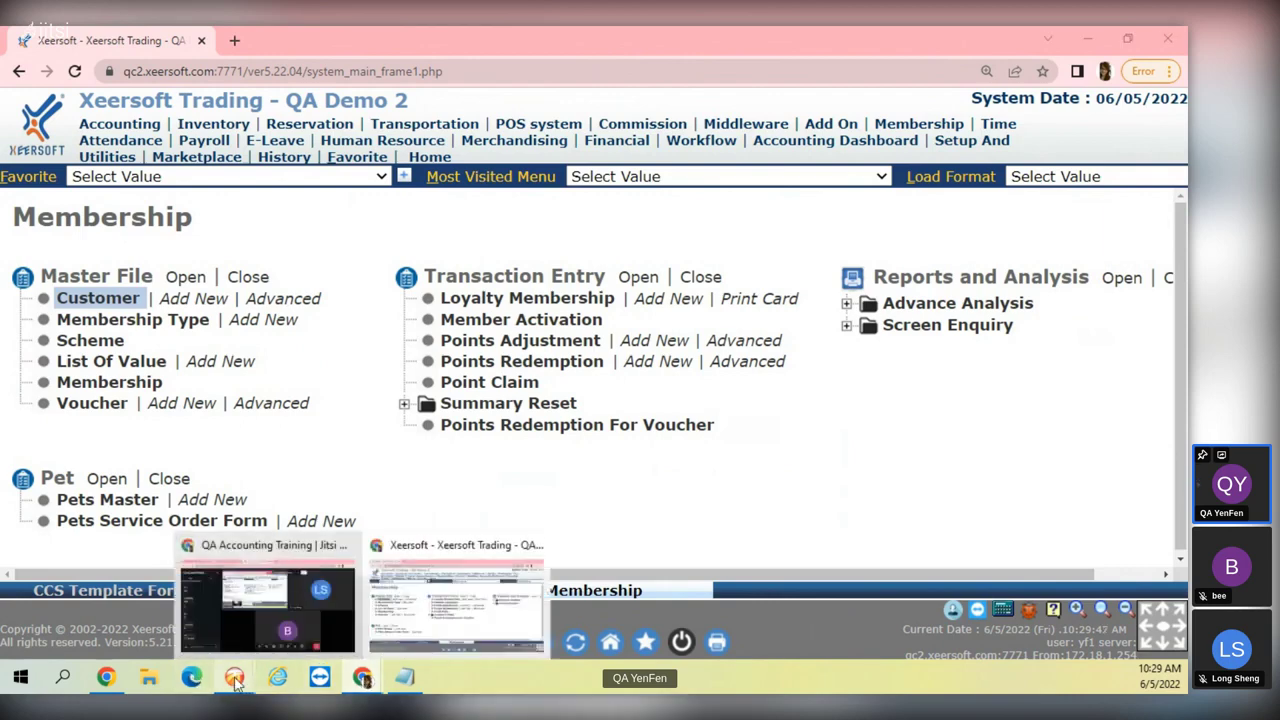
pyautogui.moveTo(234, 679)
pyautogui.click(376, 594)
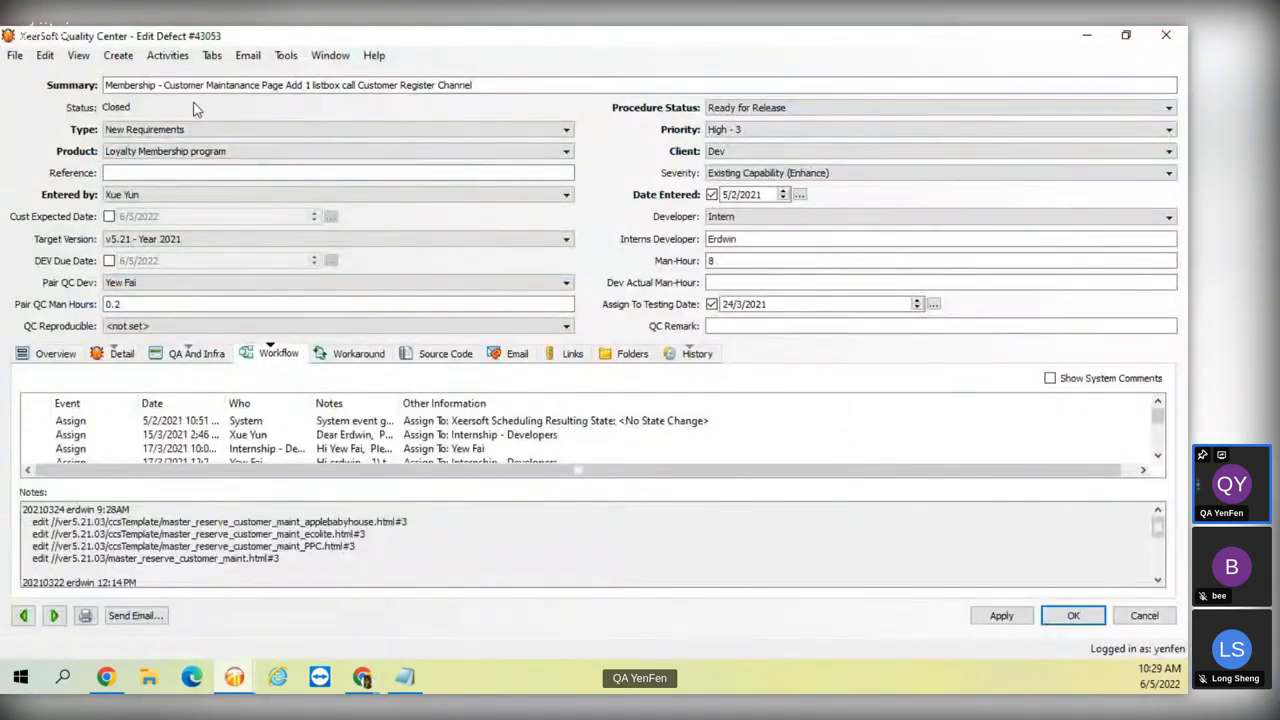
pyautogui.click(112, 356)
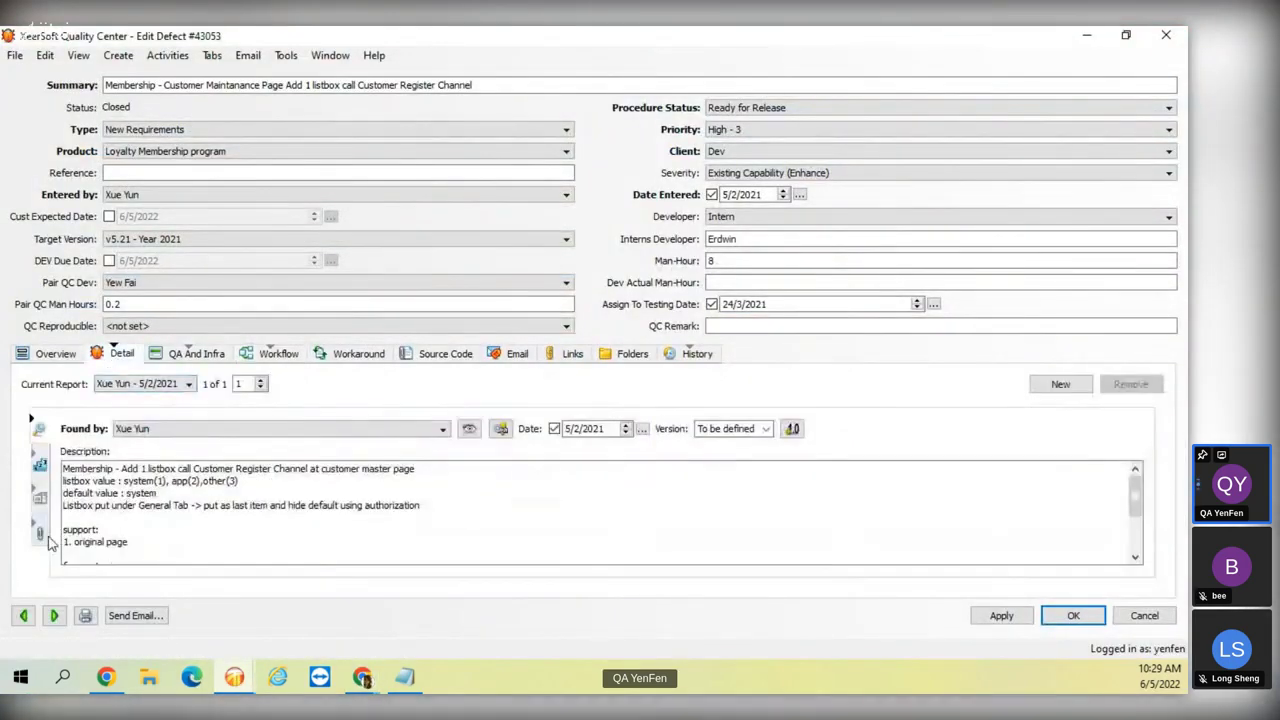
pyautogui.click(40, 533)
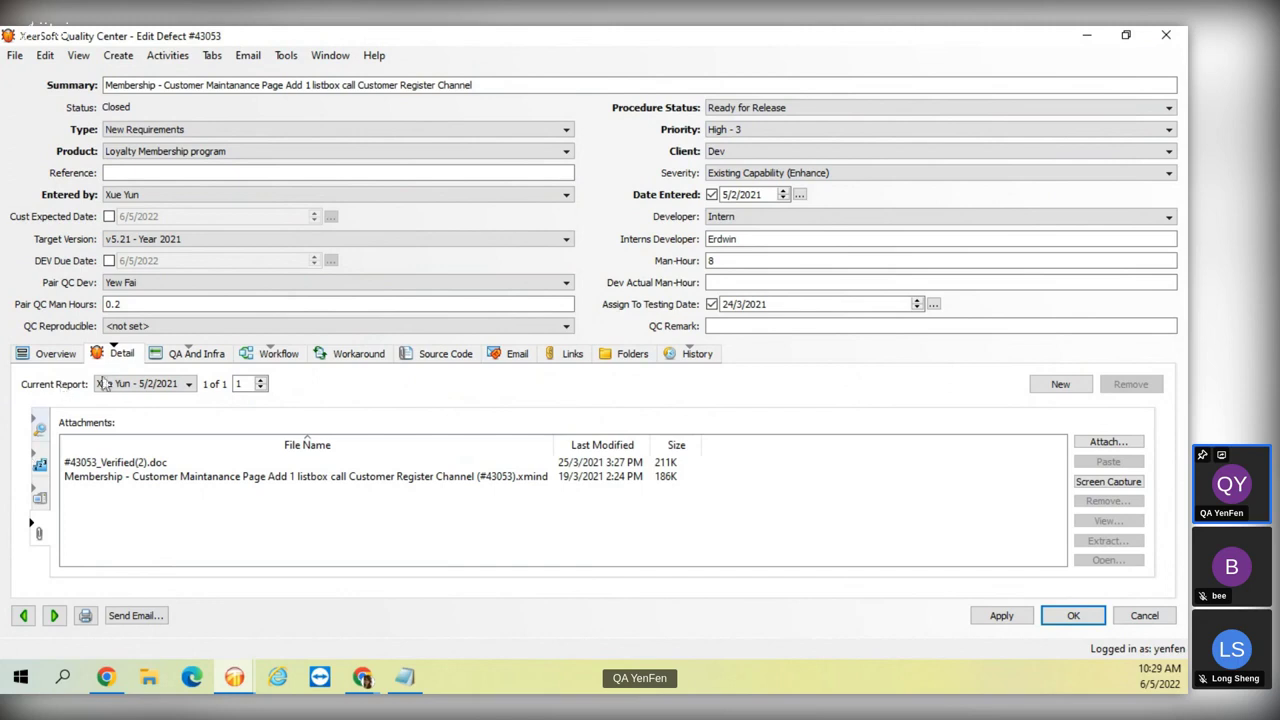
pyautogui.click(190, 353)
pyautogui.click(279, 354)
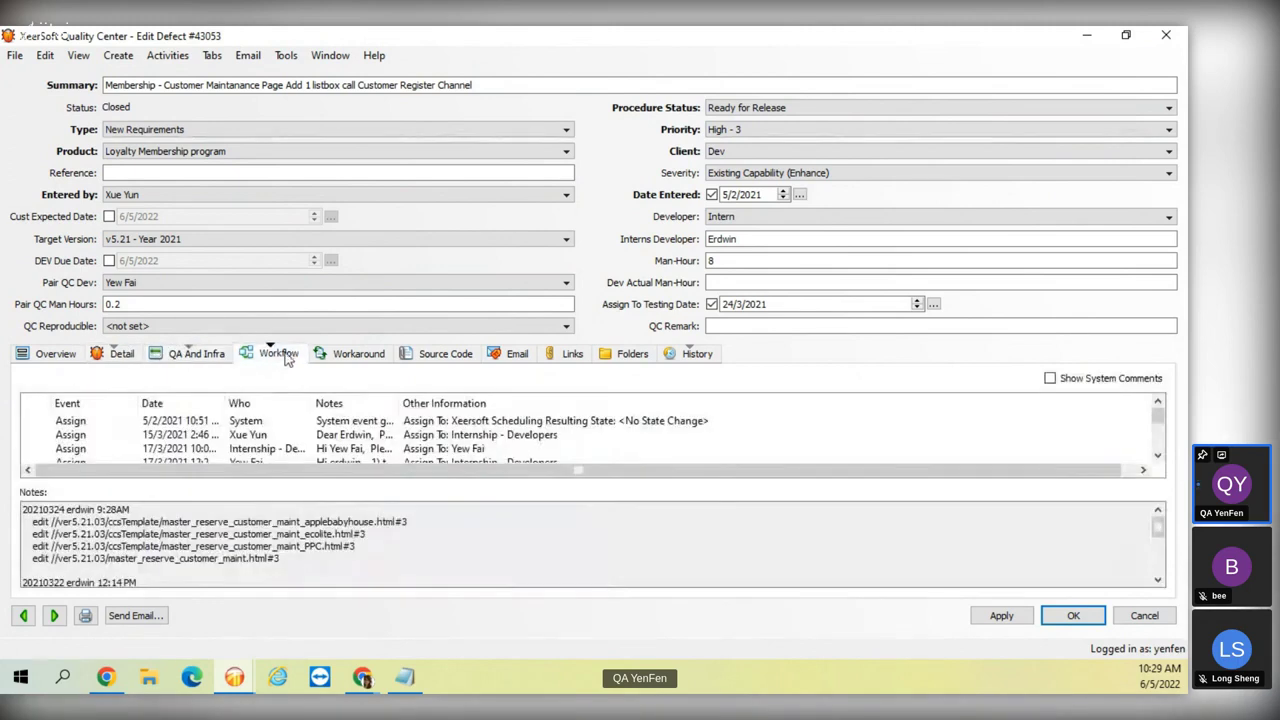
# - Read through the defect's workflow entries in order, from the first Assign event down to the Release Notes event
pyautogui.click(278, 422)
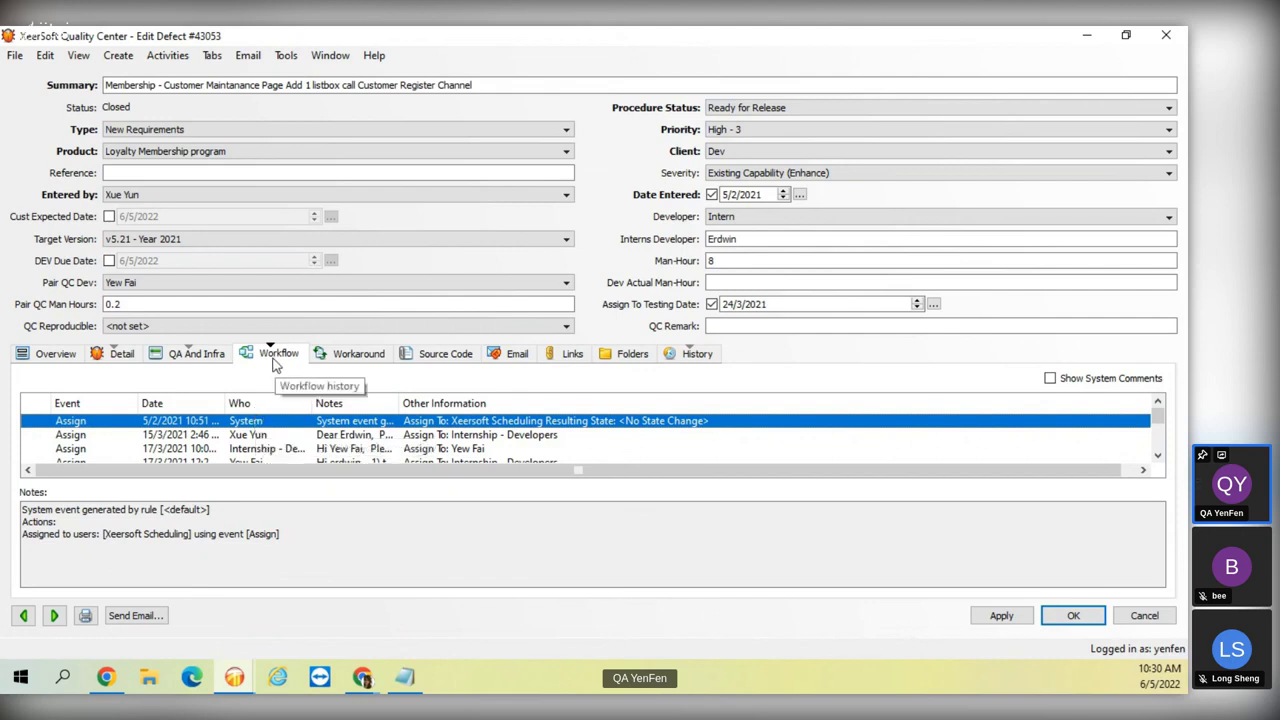
pyautogui.click(260, 436)
pyautogui.click(264, 449)
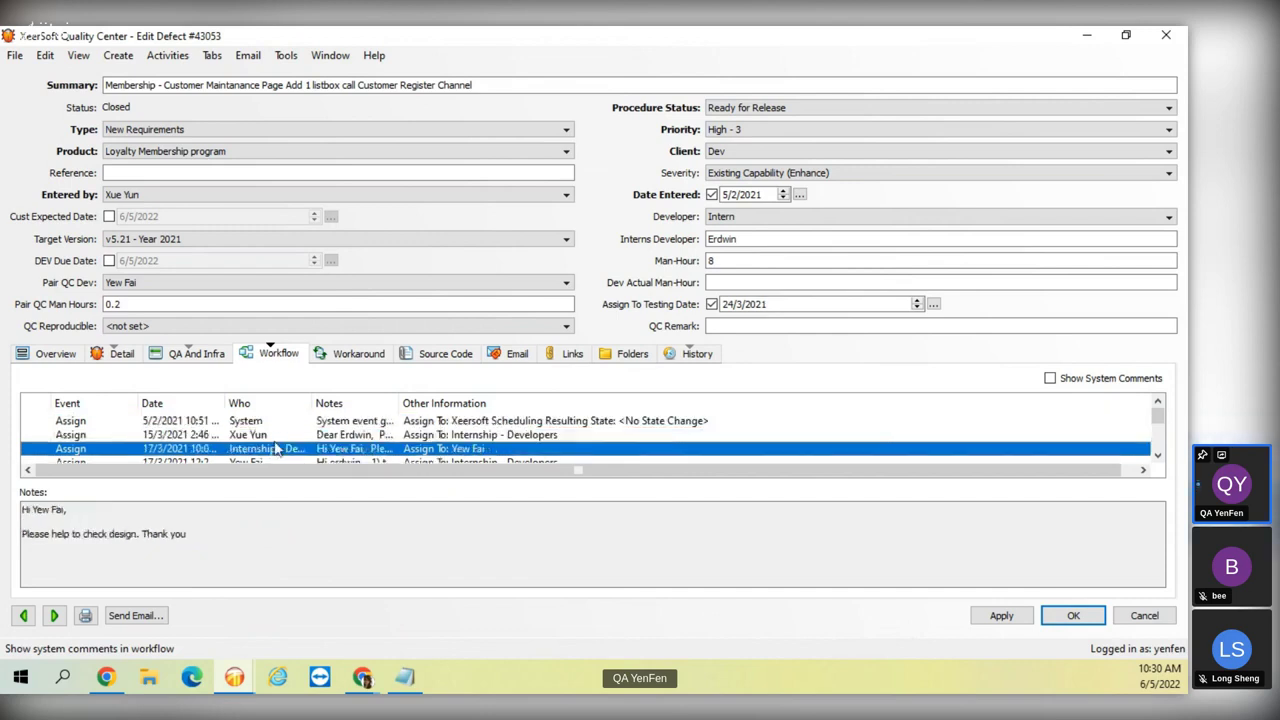
pyautogui.click(279, 436)
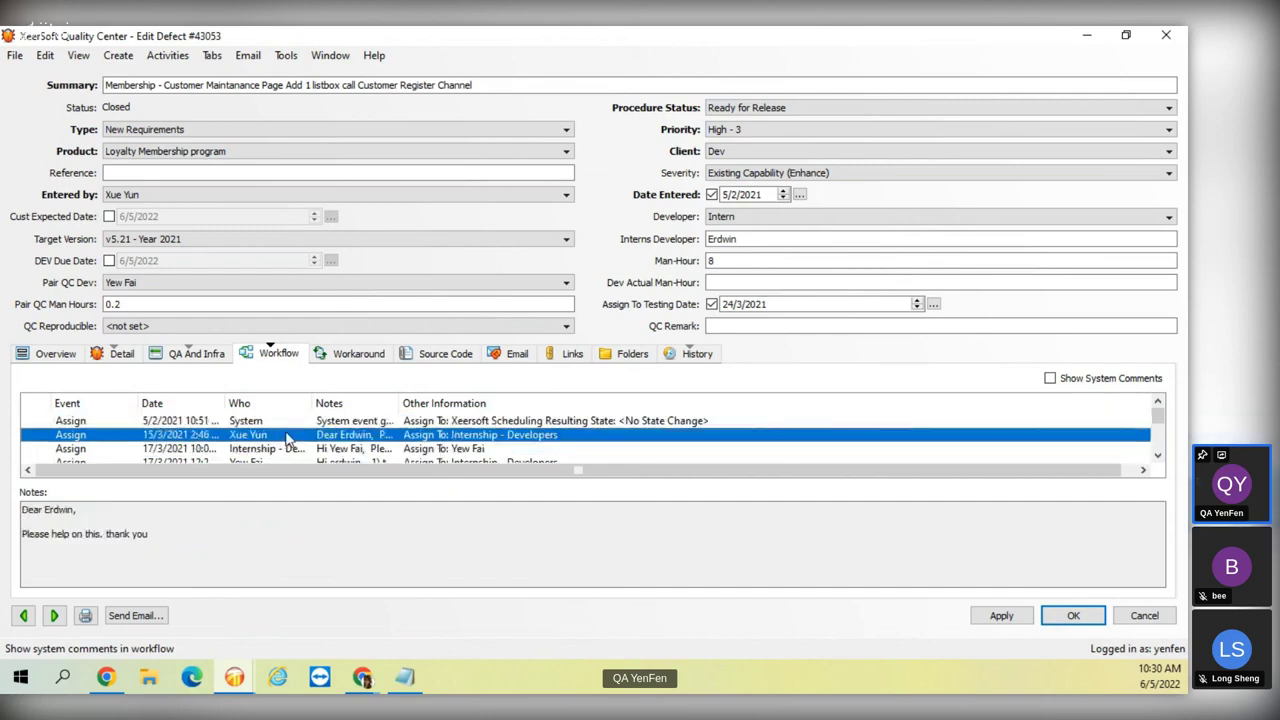
pyautogui.click(286, 448)
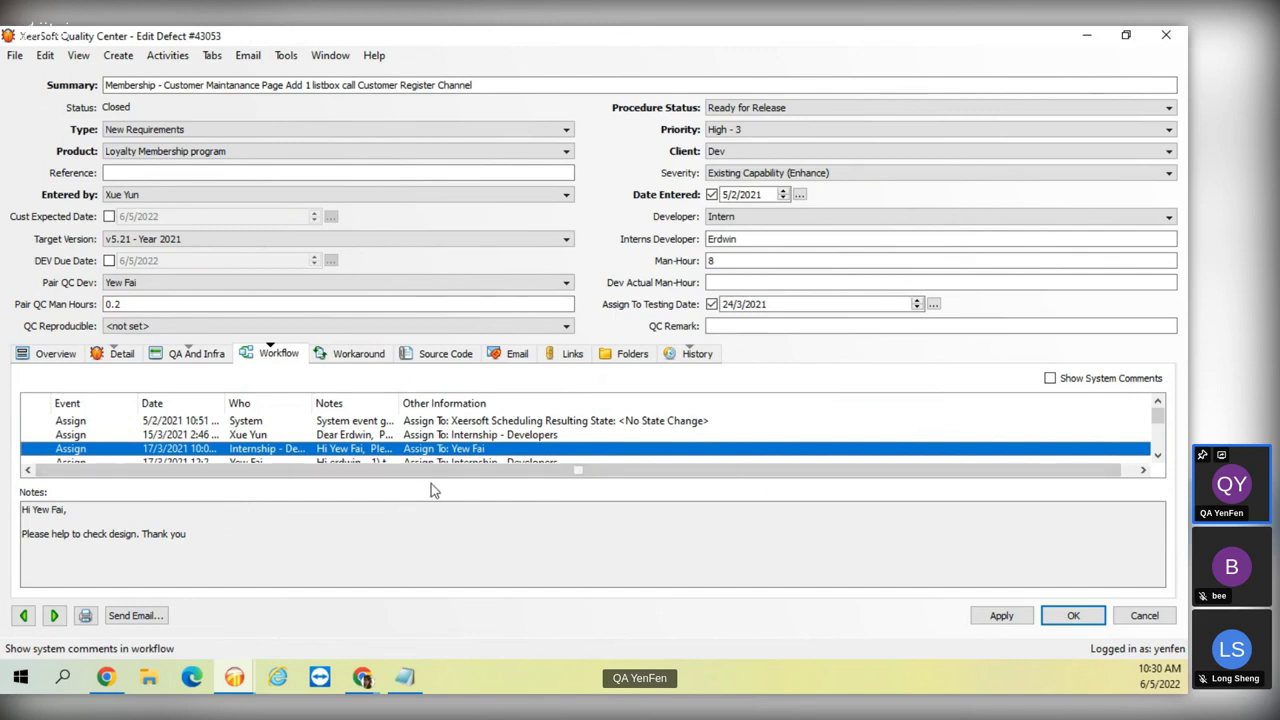
pyautogui.press('Down')
pyautogui.press('Down')
pyautogui.press('Down')
pyautogui.press('Down')
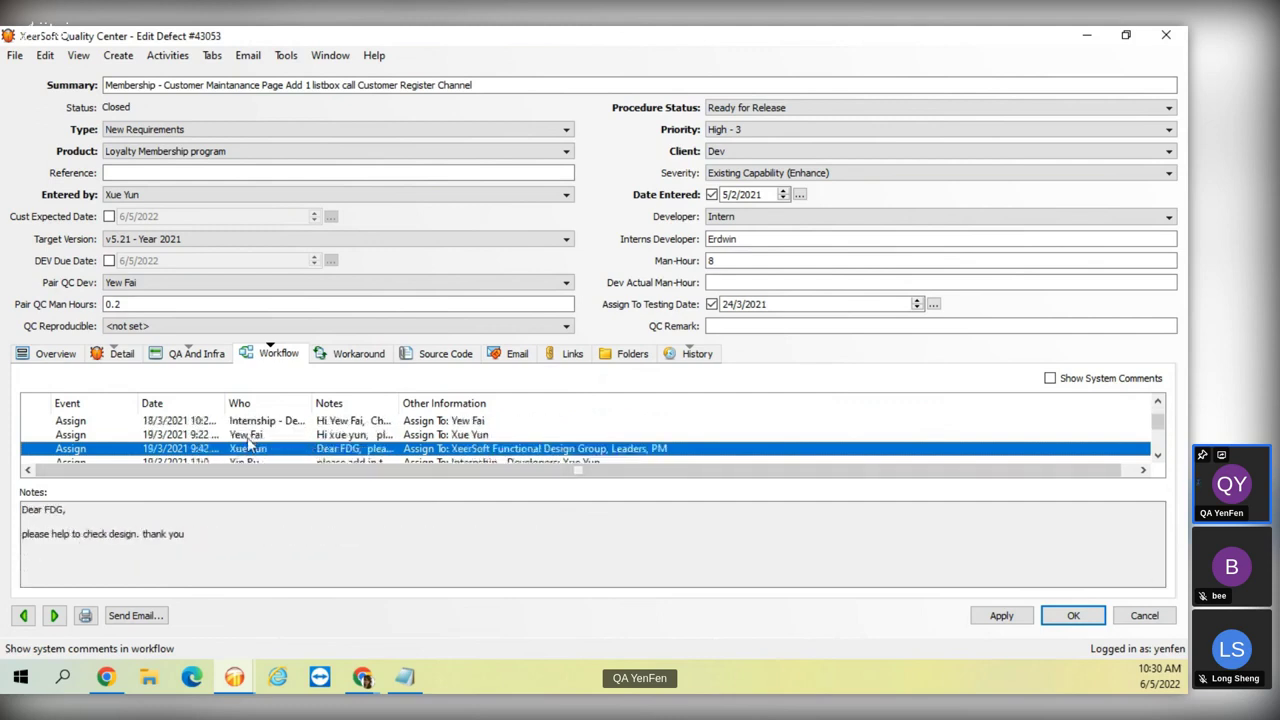
pyautogui.press('Down')
pyautogui.press('Down')
pyautogui.press('Down')
pyautogui.press('Down')
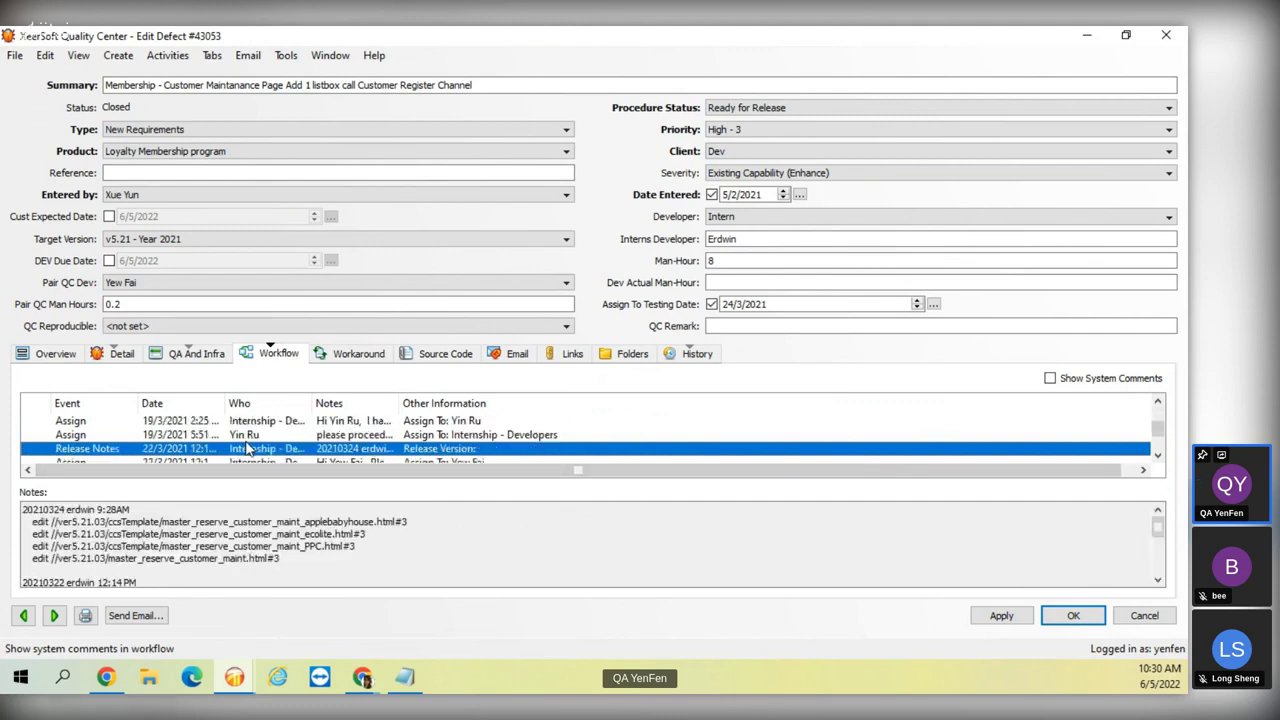
# - Open the Release Notes entry in an enlarged window and highlight the version 21.03 and the file name master_reserve_customer_maint_PPC.html
pyautogui.doubleClick(184, 452)
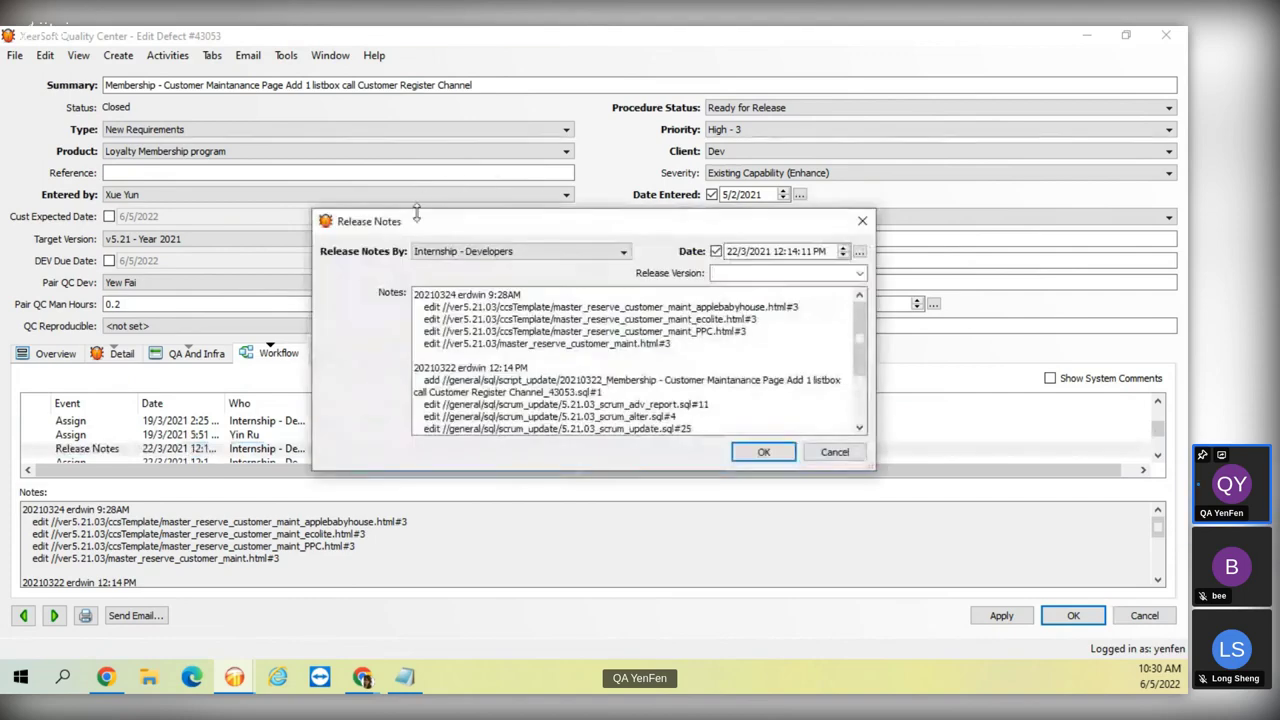
pyautogui.moveTo(409, 224); pyautogui.dragTo(218, 167)
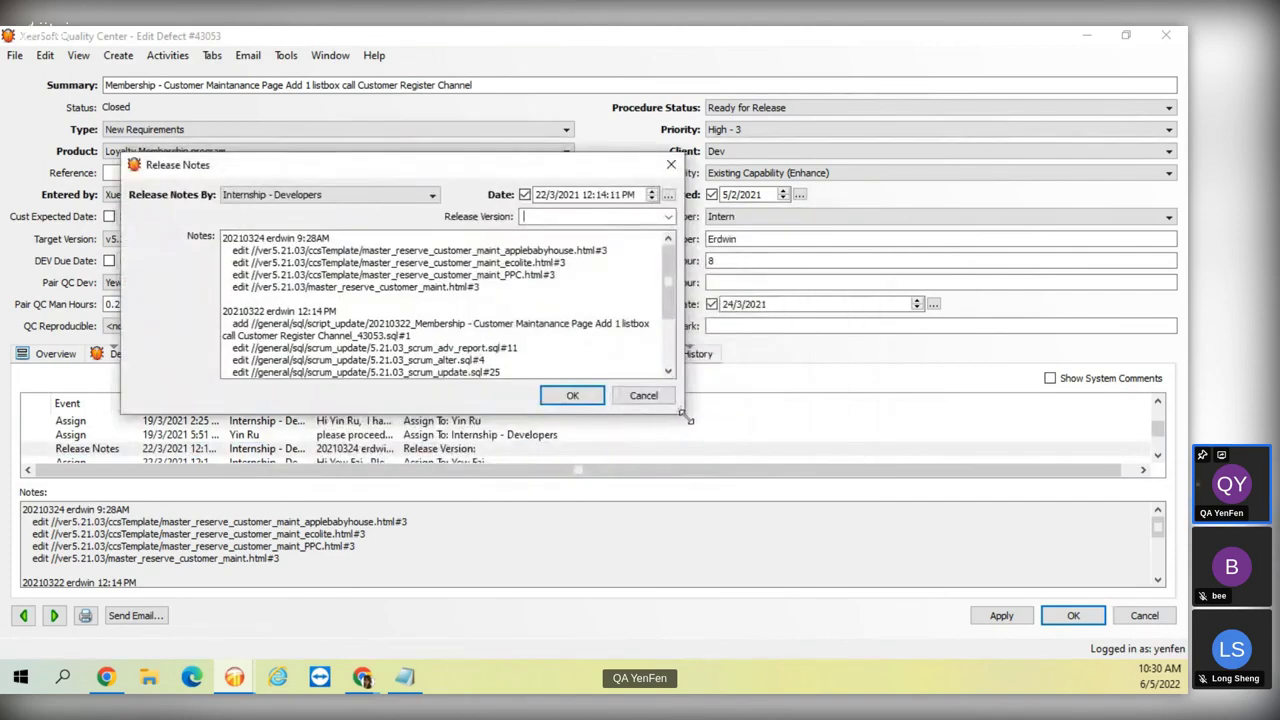
pyautogui.moveTo(683, 411); pyautogui.dragTo(815, 607)
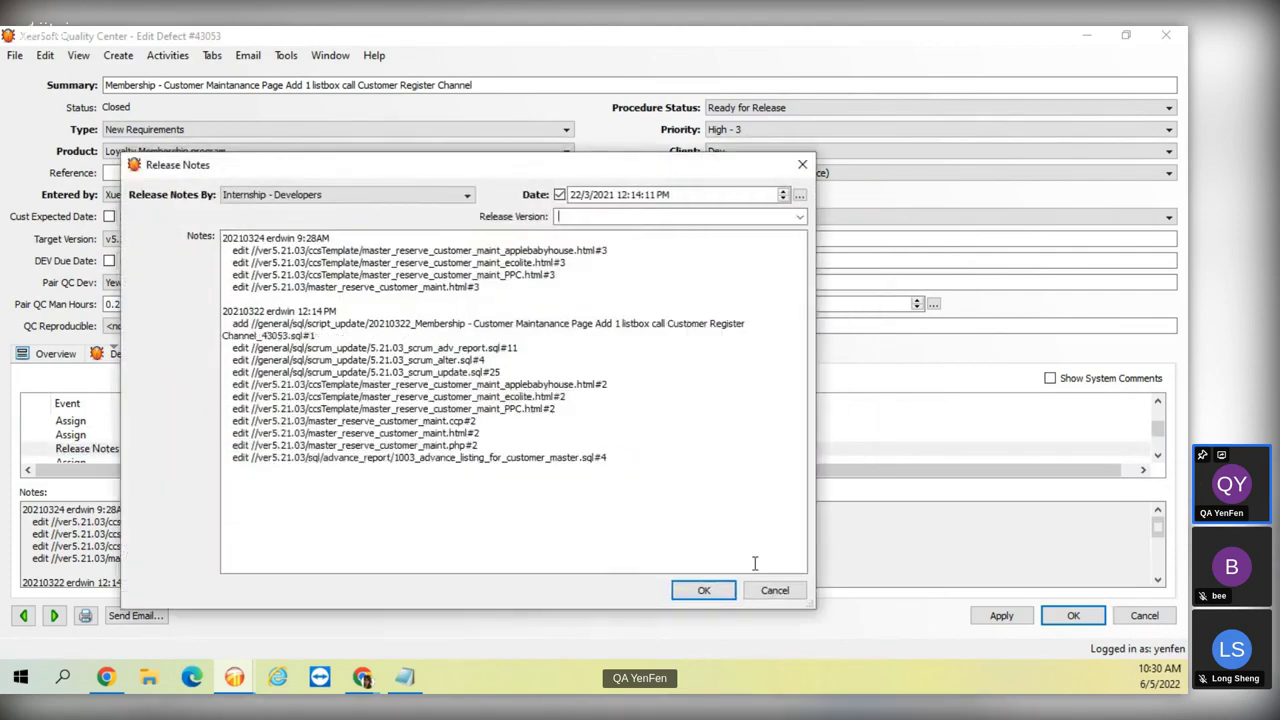
pyautogui.moveTo(281, 397); pyautogui.dragTo(305, 397)
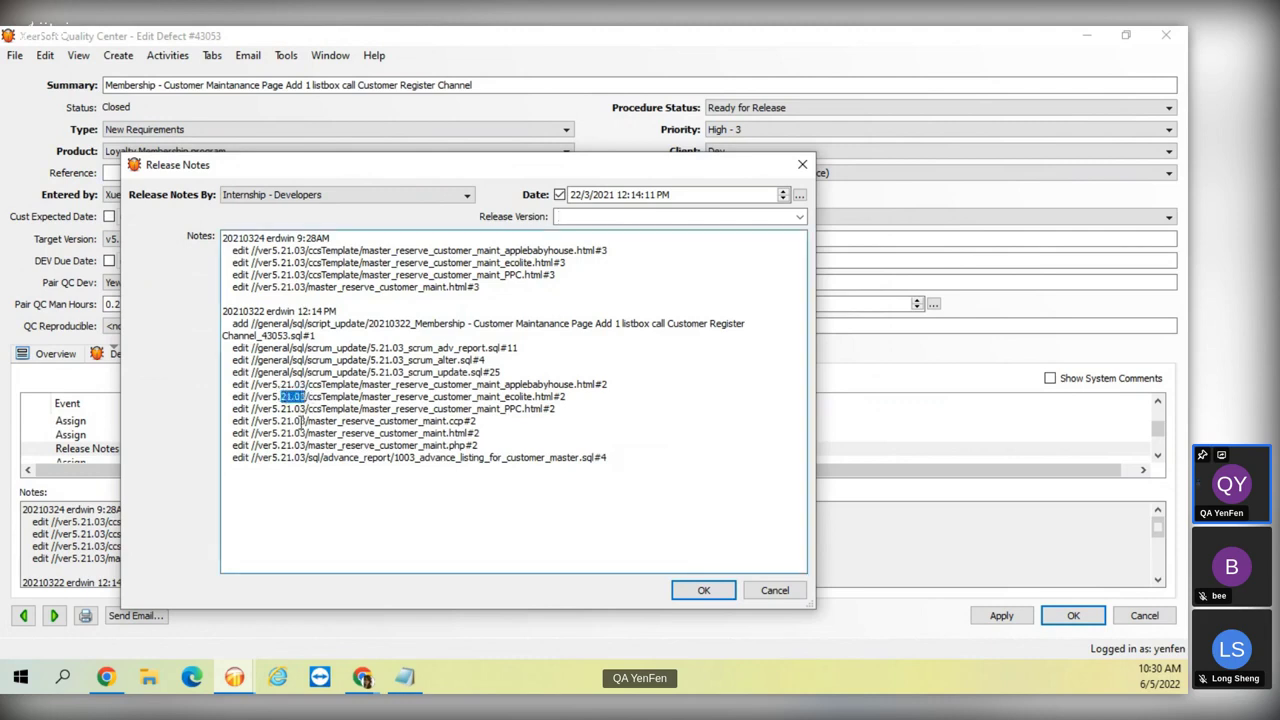
pyautogui.click(314, 410)
pyautogui.moveTo(546, 408); pyautogui.dragTo(362, 410)
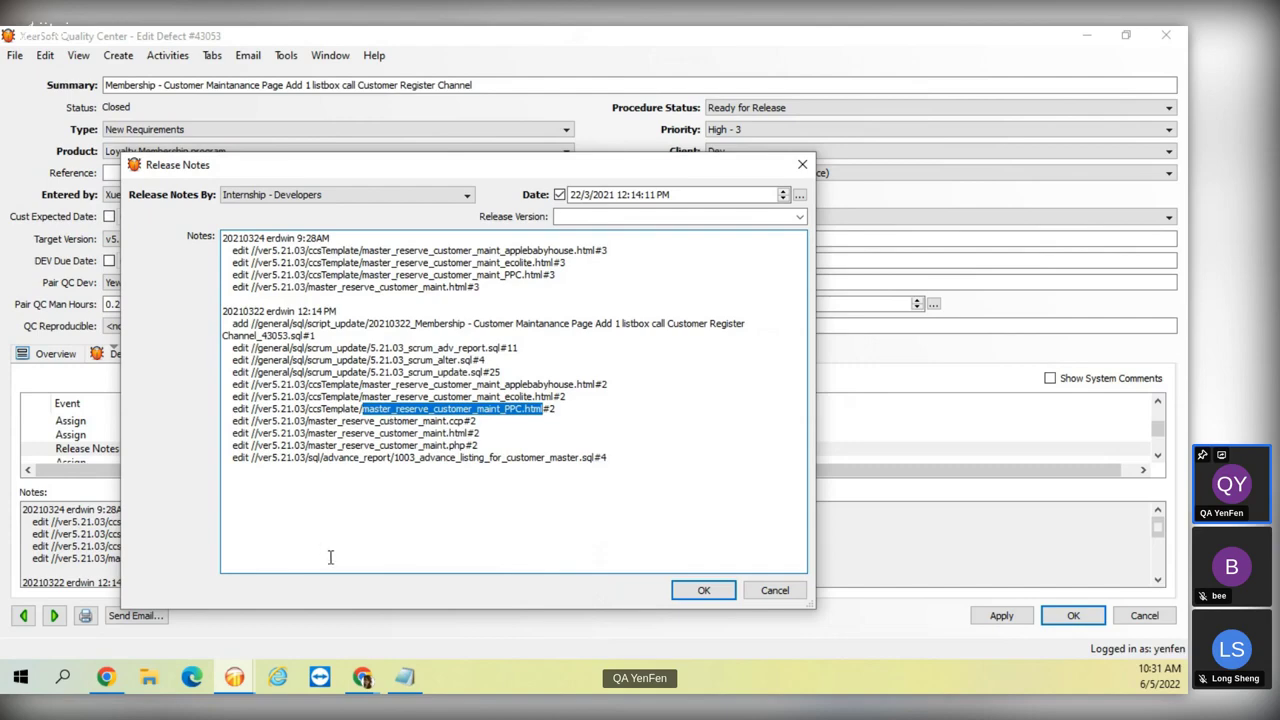
# - Copy the complete release notes into Notepad, replacing its contents, and widen the Notepad window to show the file paths
pyautogui.click(462, 431)
pyautogui.hotkey('ctrl', 'a')
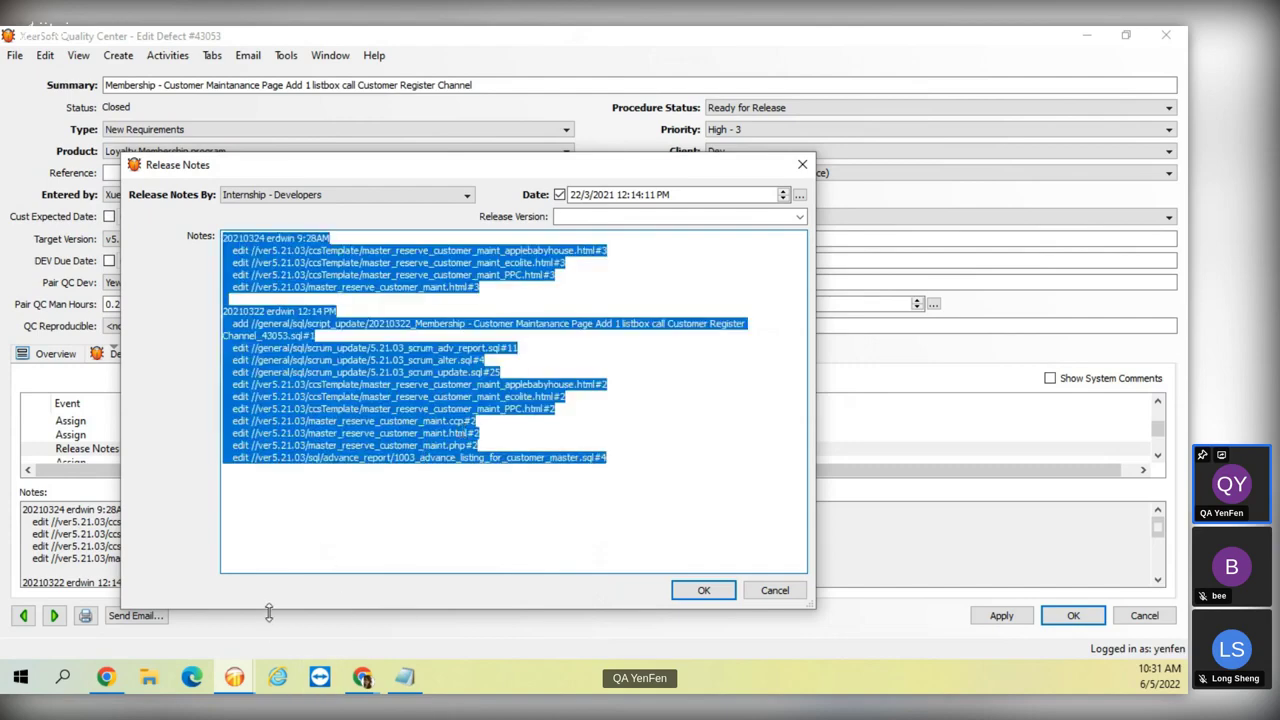
pyautogui.click(402, 679)
pyautogui.hotkey('ctrl', 'a')
pyautogui.write('20210324 erwin 9:28AM     edit //ver5.21.03/ccsTemplate/master_reserve_customer_maint_applebabyhouse.html#3     edit //ver5.21.03/ccsTemplate/master_reserve_customer_maint_ecolite.html#3     edit //ver5.21.03/ccsTemplate/master_reserve_customer_maint_PPC.html#3     edit //ver5.21.03/master_reserve_customer_maint.html#3  20210322 erwin 12:14 PM     add //general/sql/script_update/20210322_Membership - Customer Maintanance Page Add 1 listbox call Customer Register Channel_43053.sql#1     edit //general/sql/scrum_update/5.21.03_scrum_adv_report.sql#11     edit //general/sql/scrum_update/5.21.03_scrum_alter.sql#4     edit //general/sql/scrum_update/5.21.03_scrum_update.sql#25     edit //ver5.21.03/ccsTemplate/master_reserve_customer_maint_applebabyhouse.html#2     edit //ver5.21.03/ccsTemplate/master_reserve_customer_maint_ecolite.html#2     edit //ver5.21.03/ccsTemplate/master_reserve_customer_maint_PPC.html#2     edit //ver5.21.03/master_reserve_customer_maint.ccp#2     edit //ver5.21.03/master_reserve_customer_maint.html#2     edit //ver5.21.03/master_reserve_customer_maint.php#2     edit //ver5.21.03/sql/advance_report/1003_advance_listing_for_customer_master.sql#4')
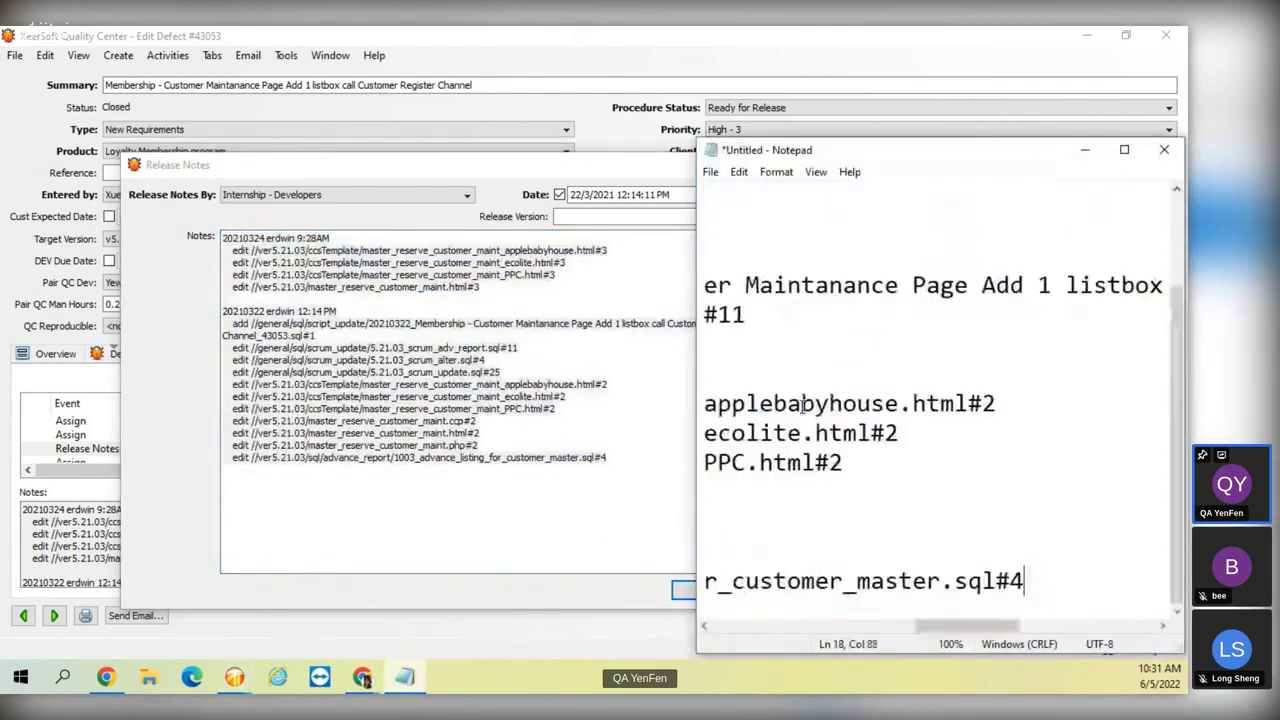
pyautogui.moveTo(680, 256); pyautogui.dragTo(108, 256)
pyautogui.moveTo(676, 630); pyautogui.dragTo(306, 588)
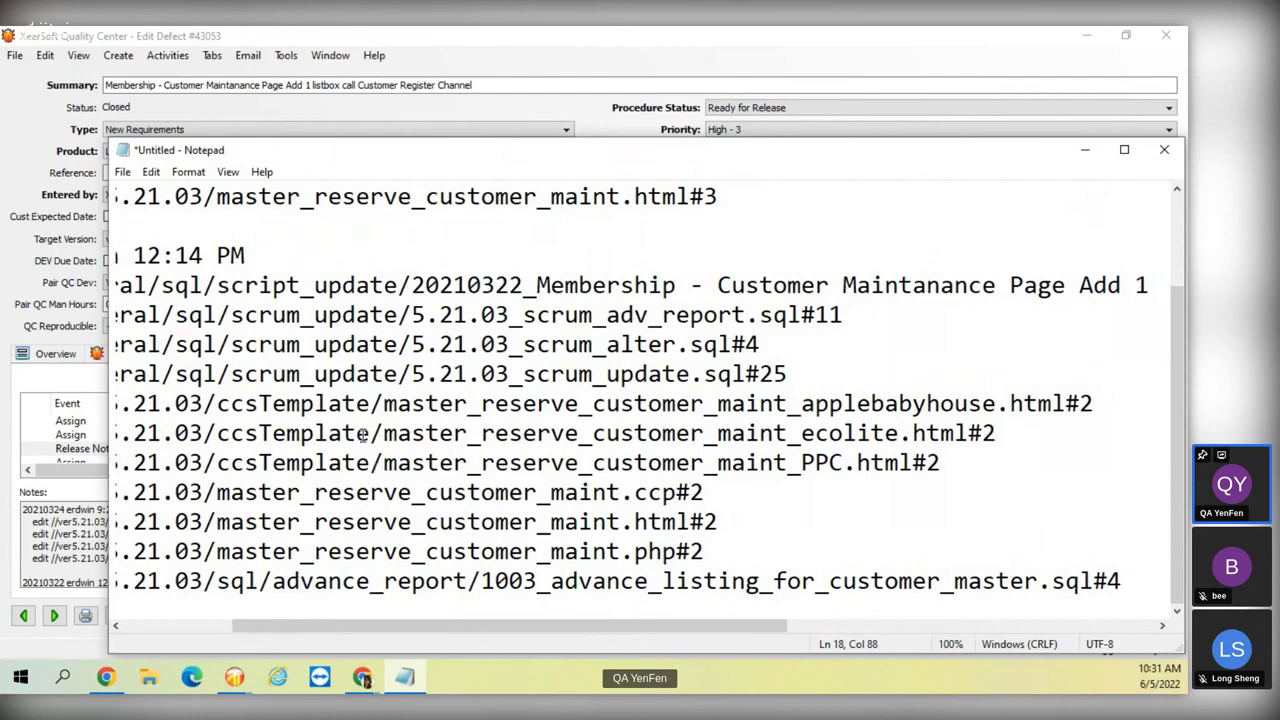
# - Highlight the applebabyhouse, ecolite and PPC template file names and the original master_reserve_customer_maint.html in the pasted release notes to compare them
pyautogui.moveTo(380, 403); pyautogui.dragTo(1066, 403)
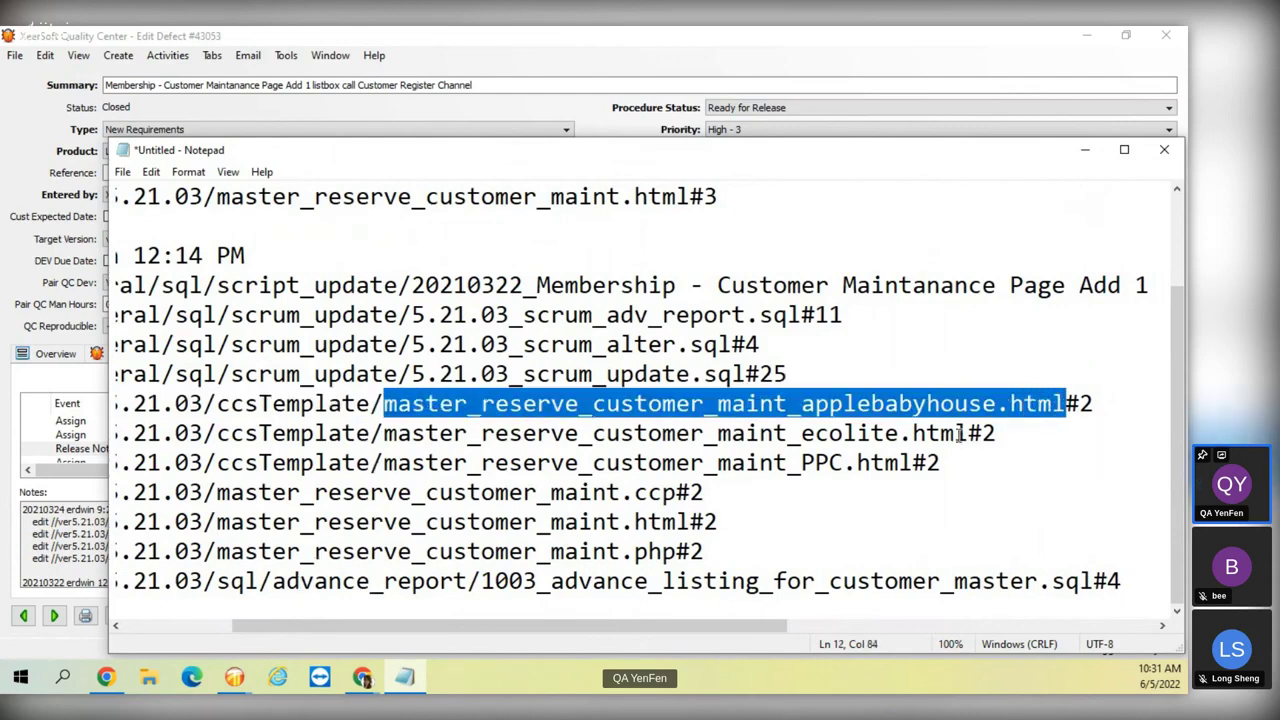
pyautogui.moveTo(968, 433); pyautogui.dragTo(398, 435)
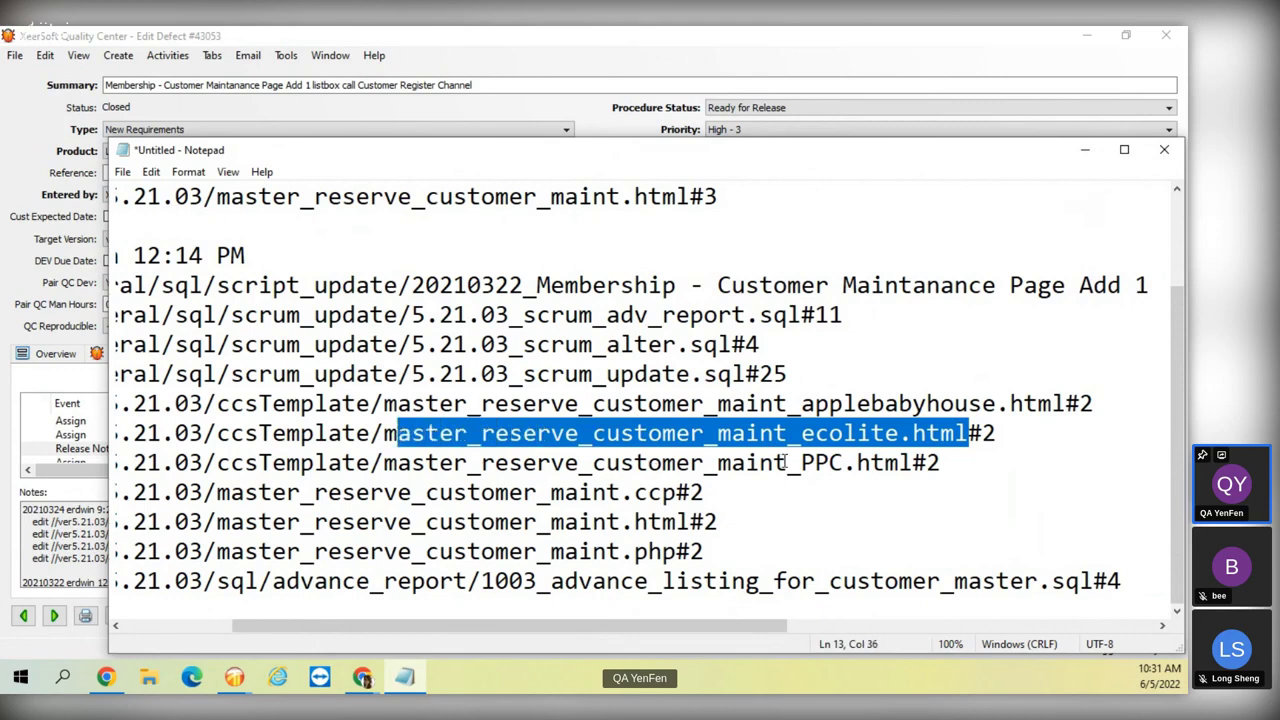
pyautogui.moveTo(802, 462); pyautogui.dragTo(842, 462)
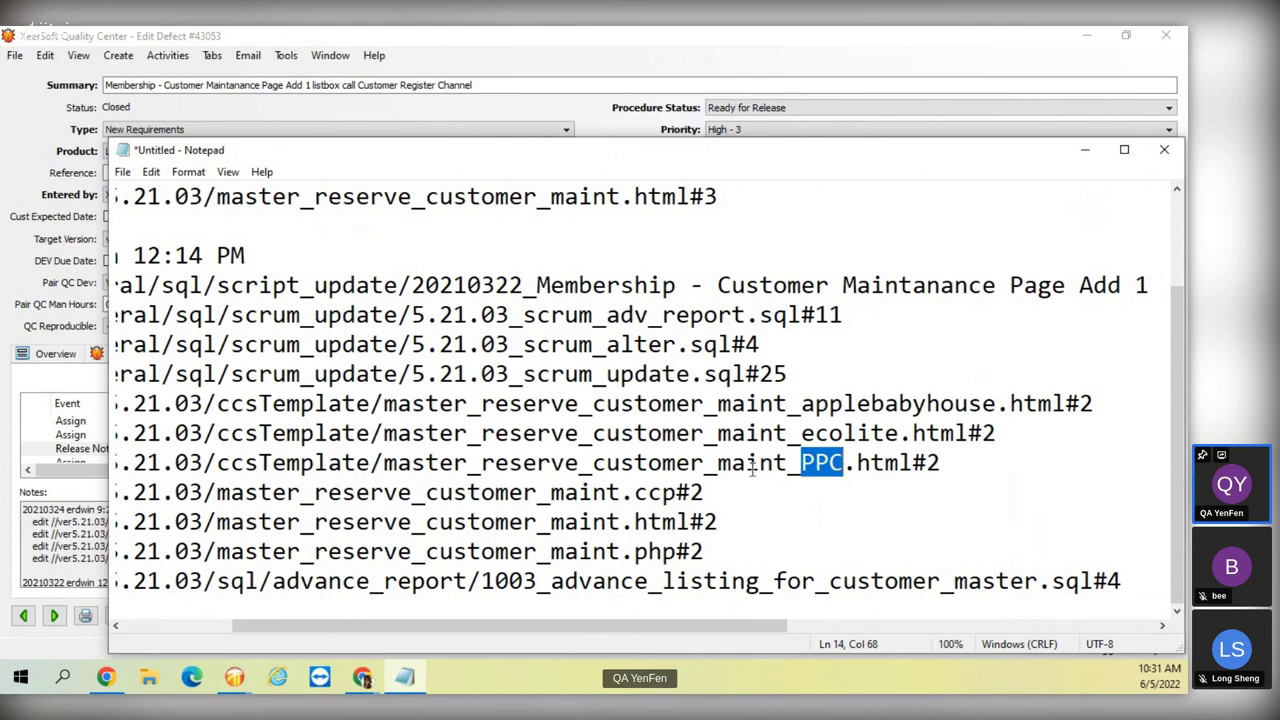
pyautogui.moveTo(690, 521); pyautogui.dragTo(217, 519)
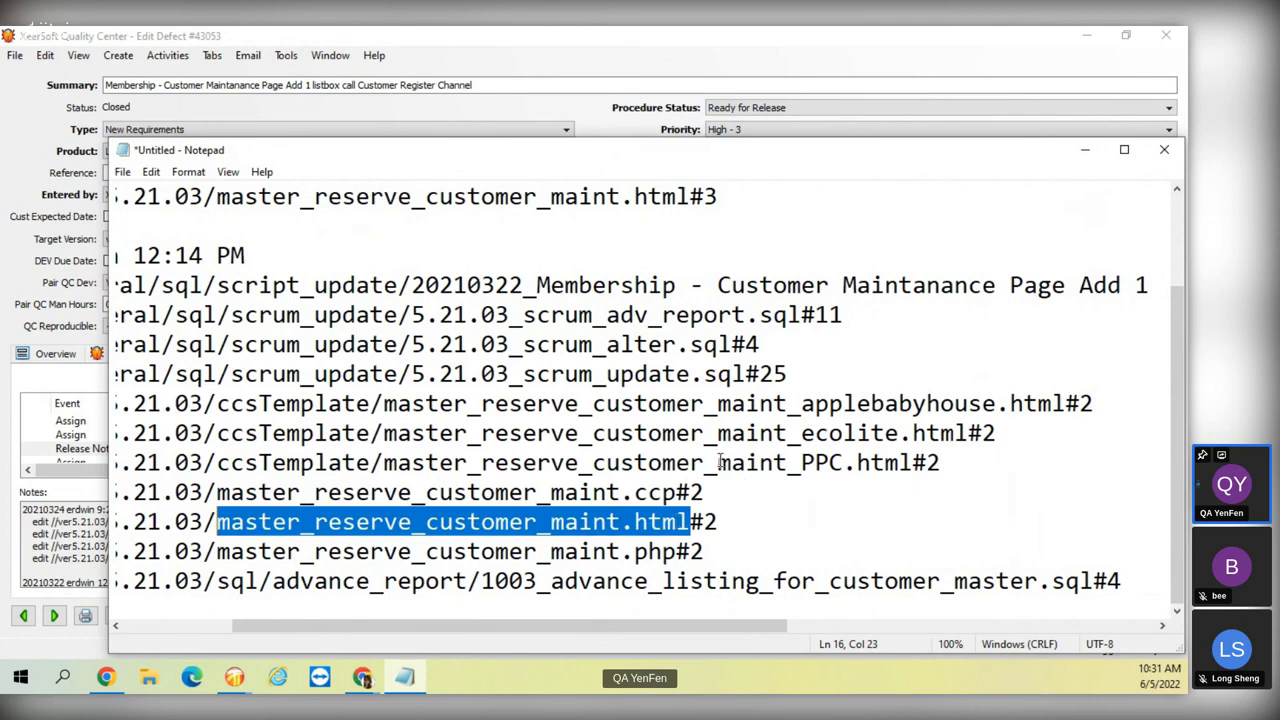
pyautogui.moveTo(718, 462); pyautogui.dragTo(856, 462)
pyautogui.moveTo(733, 433); pyautogui.dragTo(900, 433)
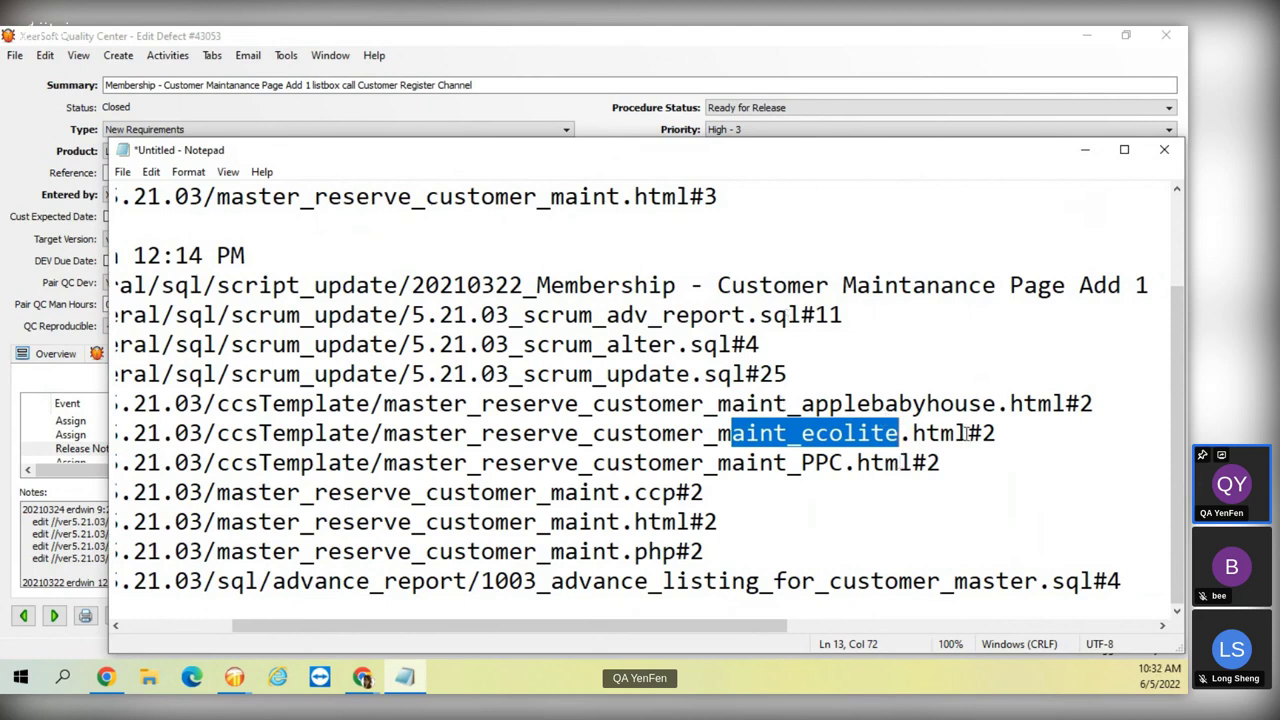
pyautogui.moveTo(1064, 403); pyautogui.dragTo(383, 404)
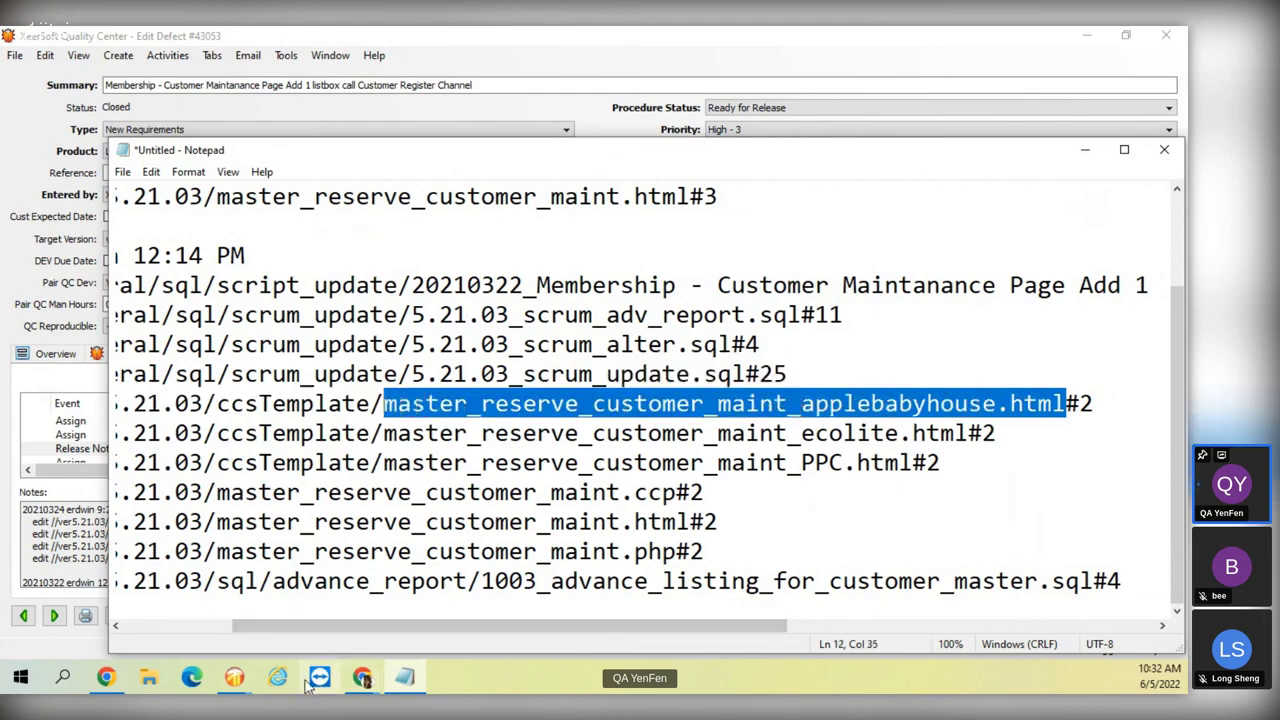
# - Switch to the Xeersoft browser window and show the CCS Template Format record for the customer maintenance page
pyautogui.click(362, 677)
pyautogui.click(401, 652)
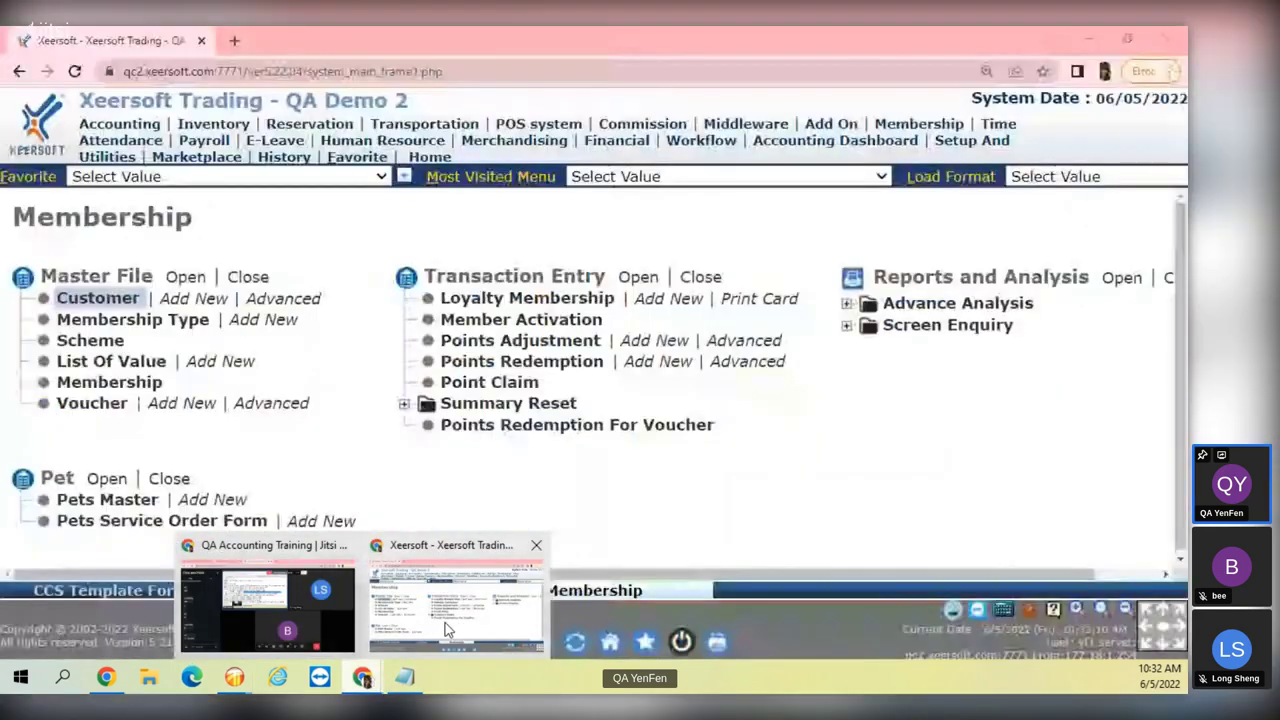
pyautogui.click(120, 590)
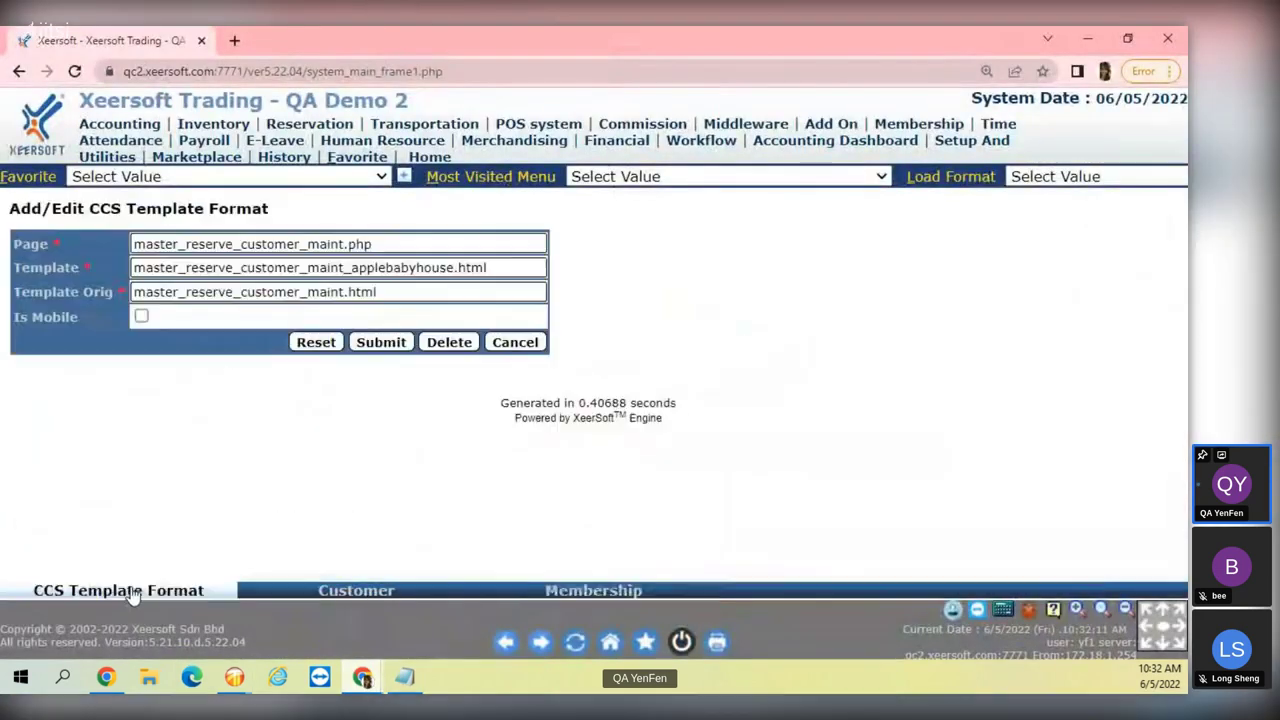
pyautogui.tripleClick(523, 266)
pyautogui.moveTo(382, 270); pyautogui.dragTo(191, 292)
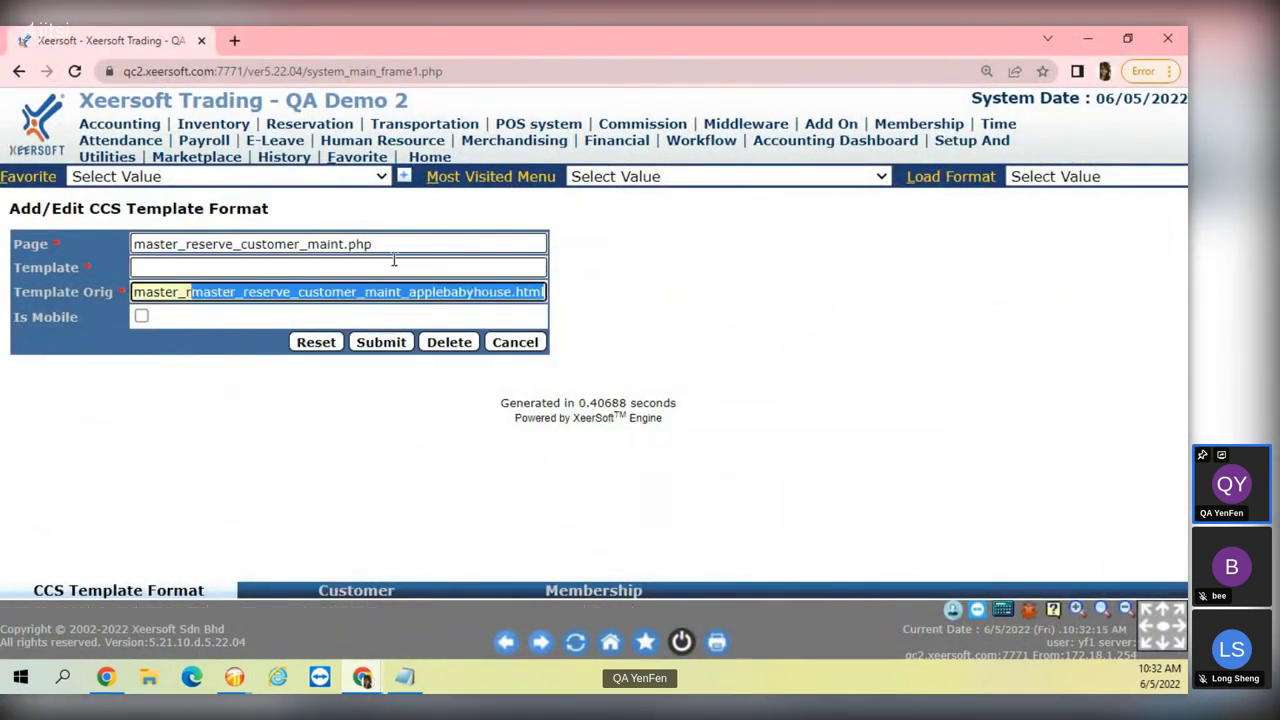
pyautogui.hotkey('ctrl', 'z')
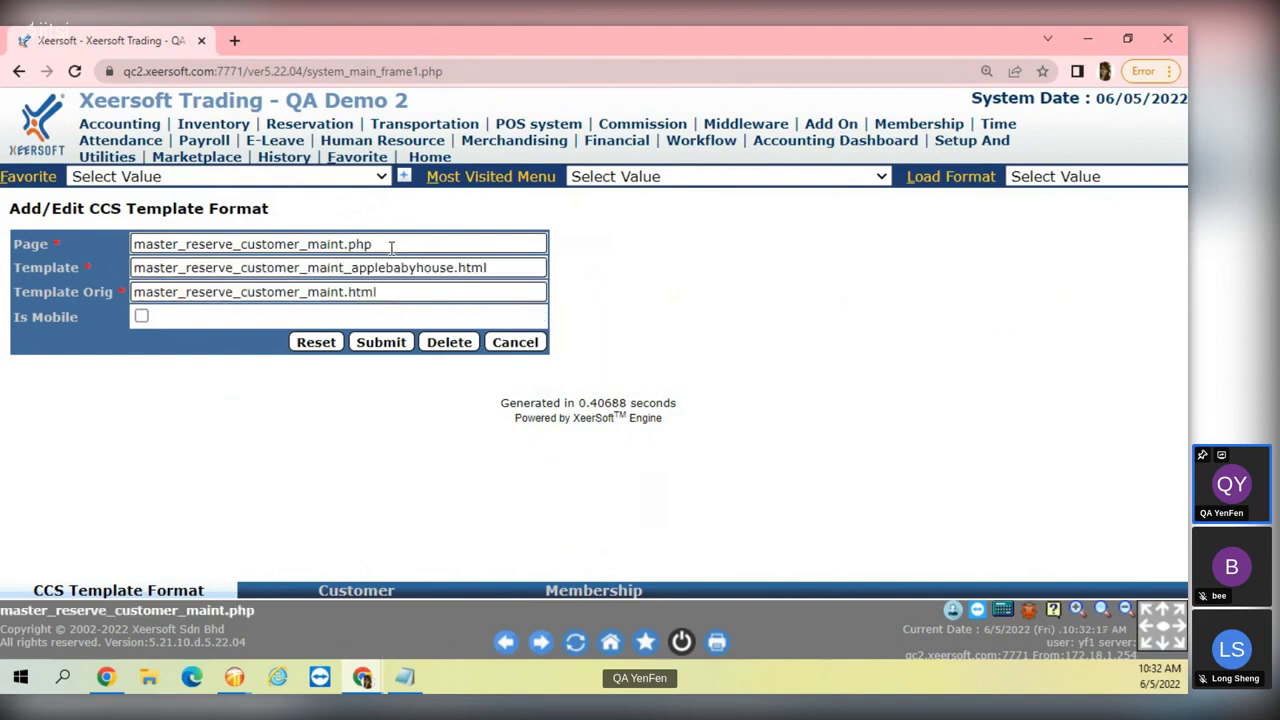
# - Compare the Page and Template Orig entries, then highlight master_reserve_customer_maint_applebabyhouse.html as the assigned template
pyautogui.click(394, 246)
pyautogui.click(385, 287)
pyautogui.click(385, 242)
pyautogui.click(388, 292)
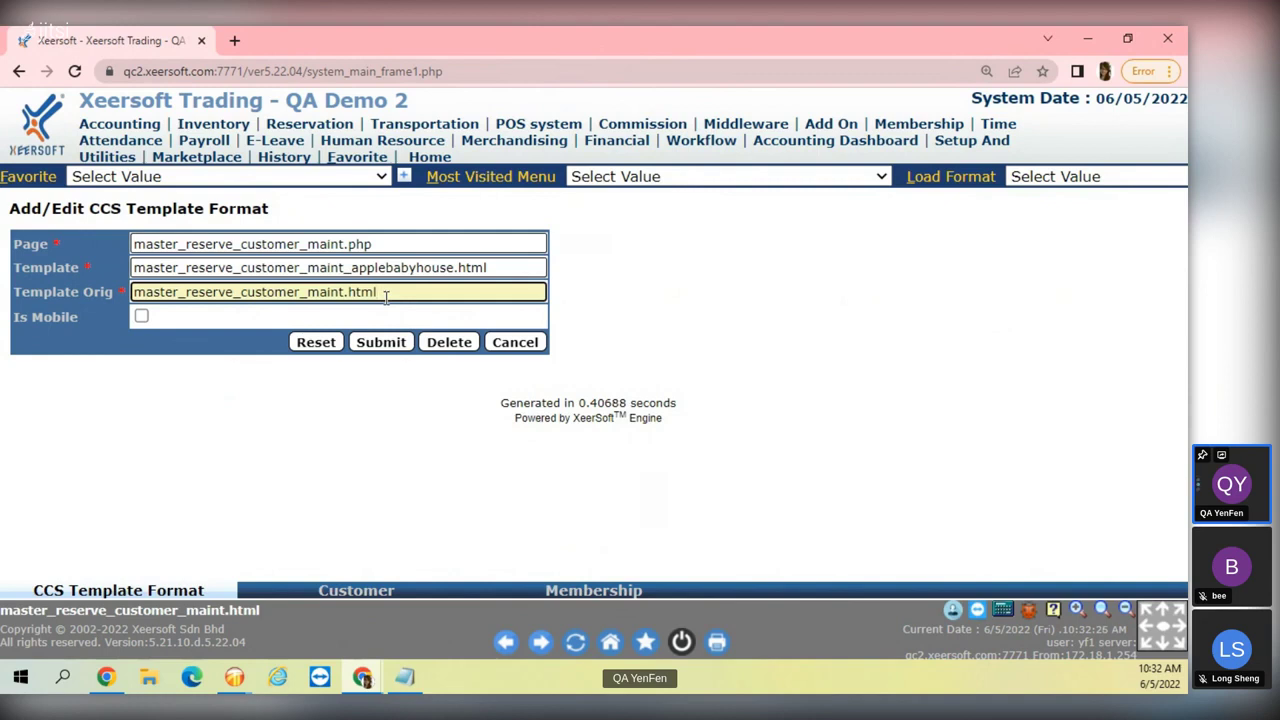
pyautogui.moveTo(135, 267); pyautogui.dragTo(490, 268)
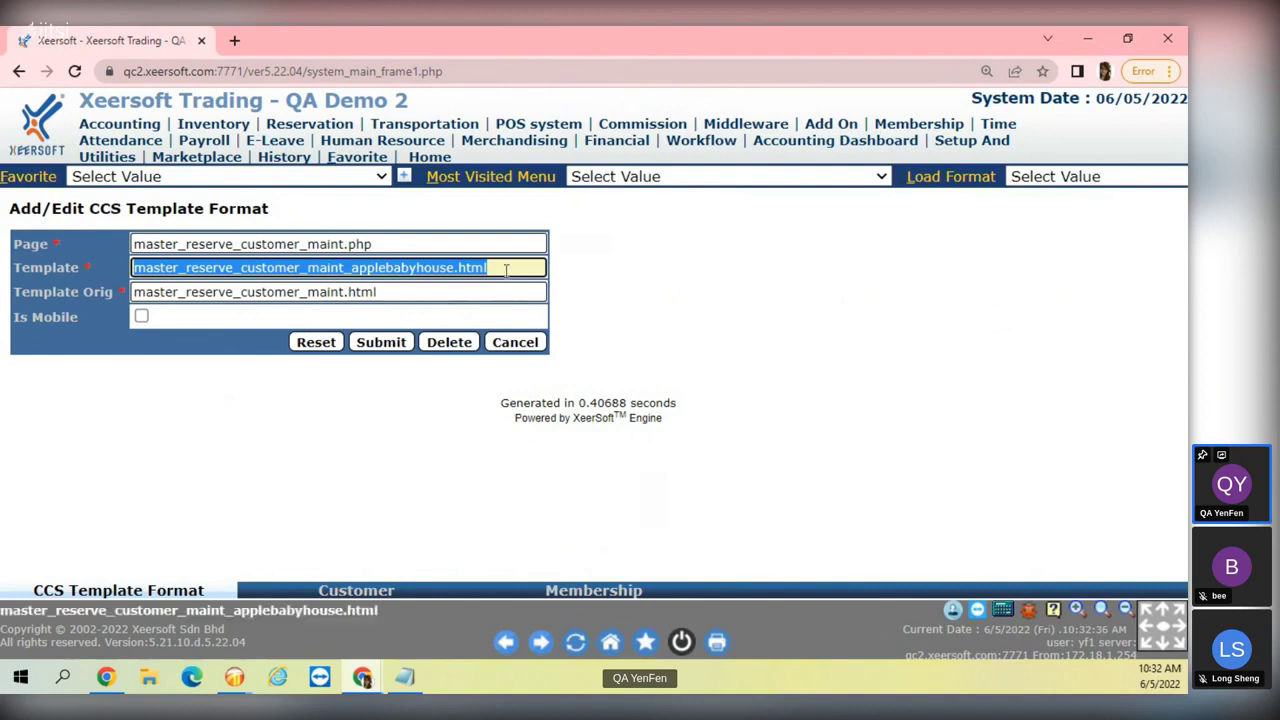
# - Return to the Add/Edit Customer page and expand the Customer Salutation options on the General section
pyautogui.click(398, 597)
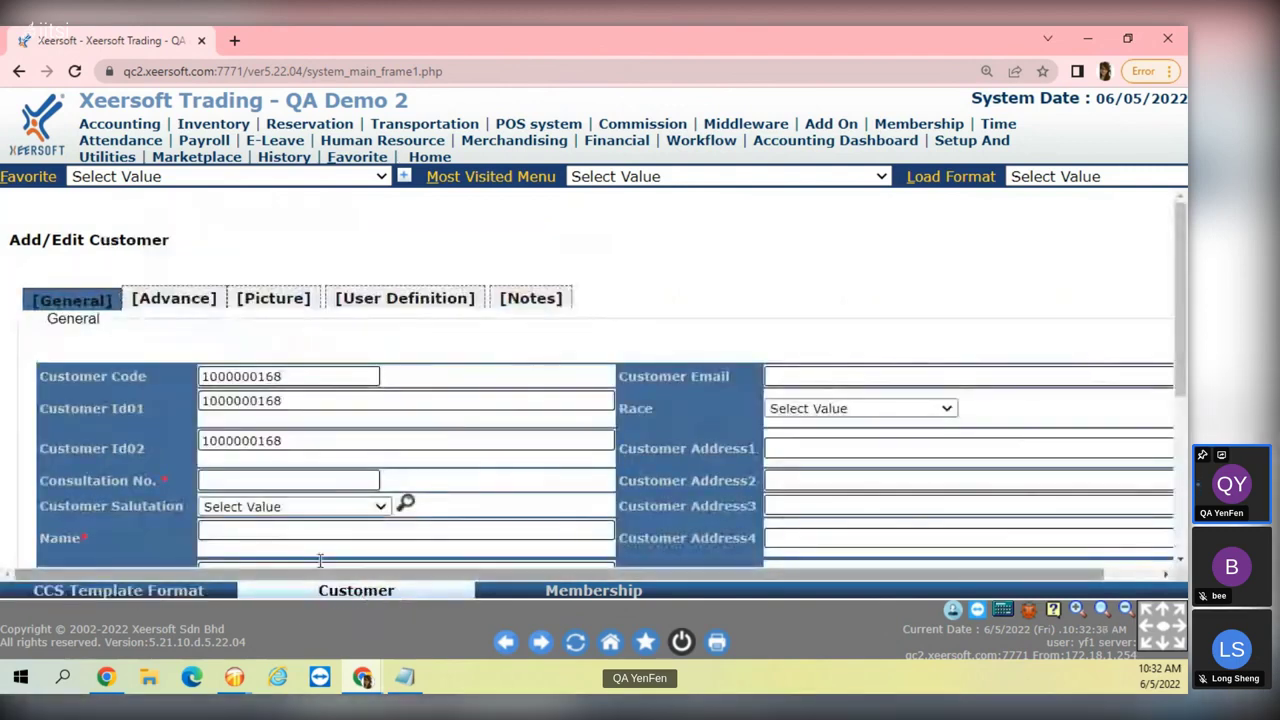
pyautogui.click(356, 507)
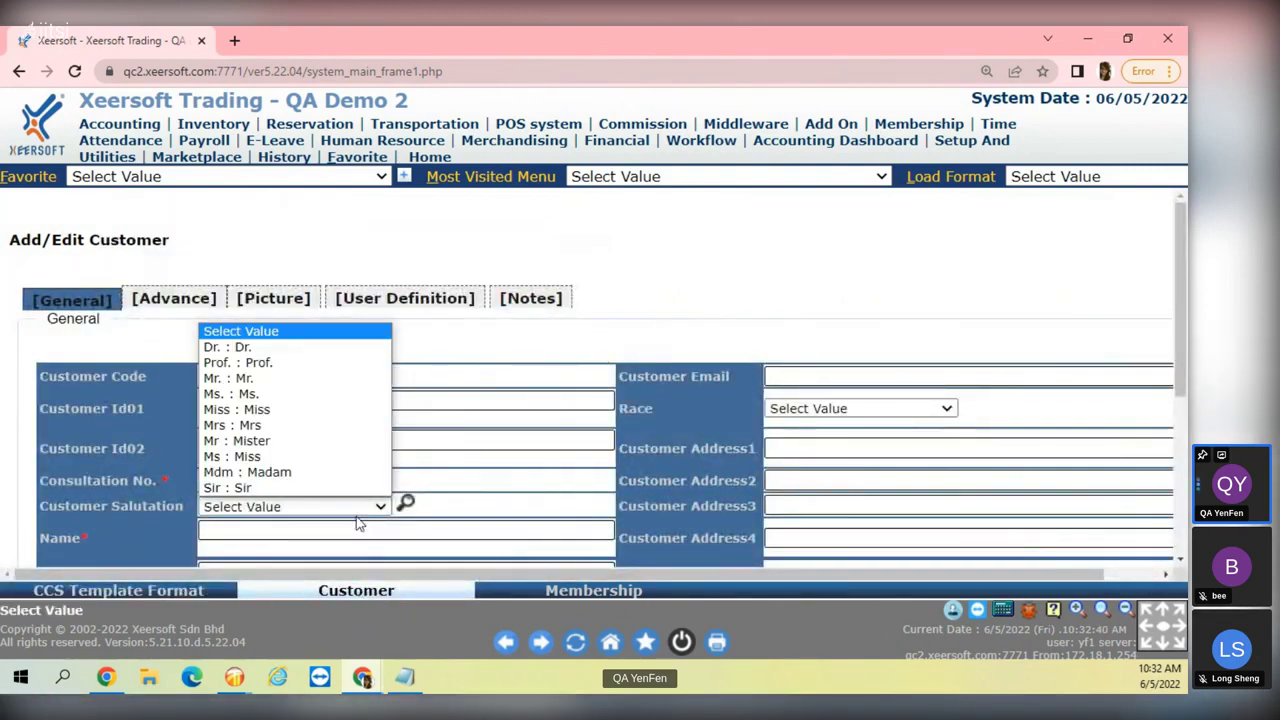